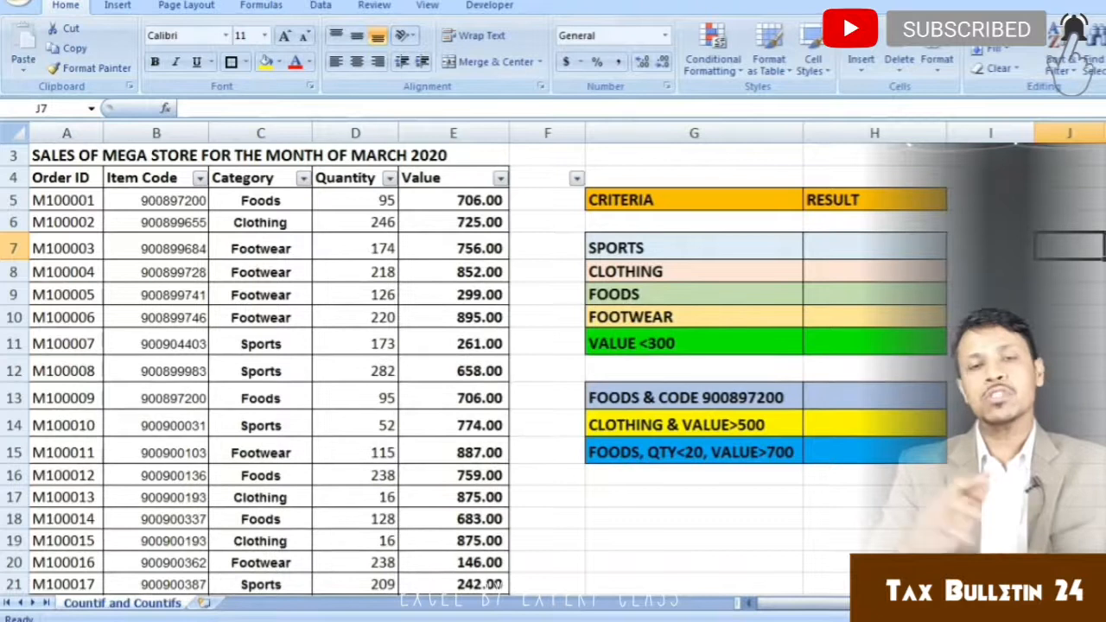
Start a COUNTIF formula in the Sports result cell H7 with the category cells C5:C104 as its range.
key(Left)
key(Left)
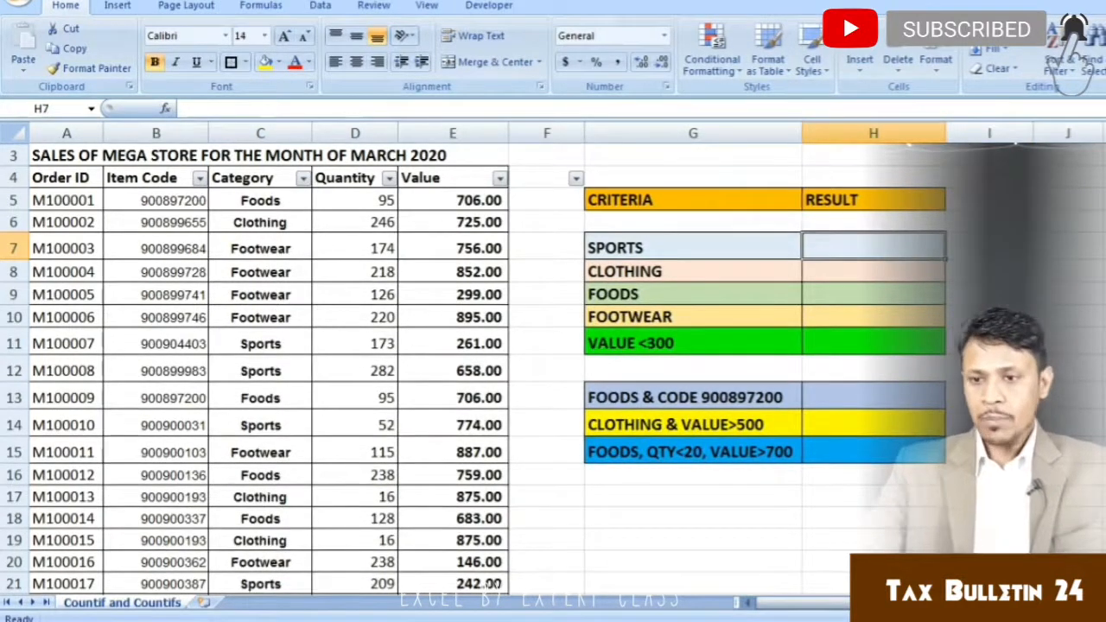
key(Left)
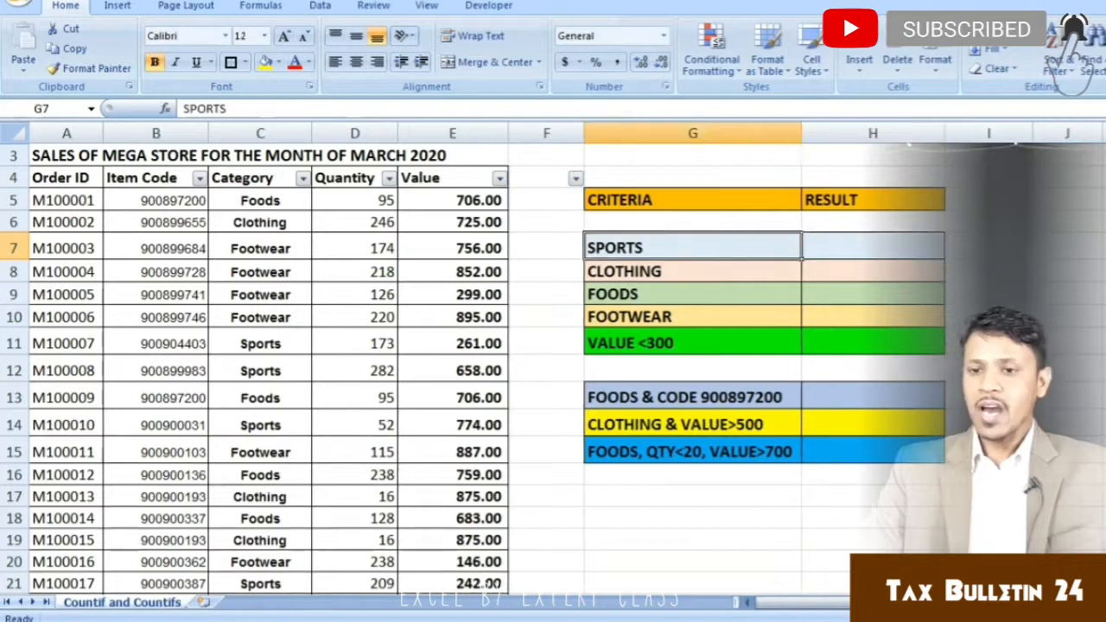
key(Down)
key(Down)
key(Up)
key(Up)
key(Right)
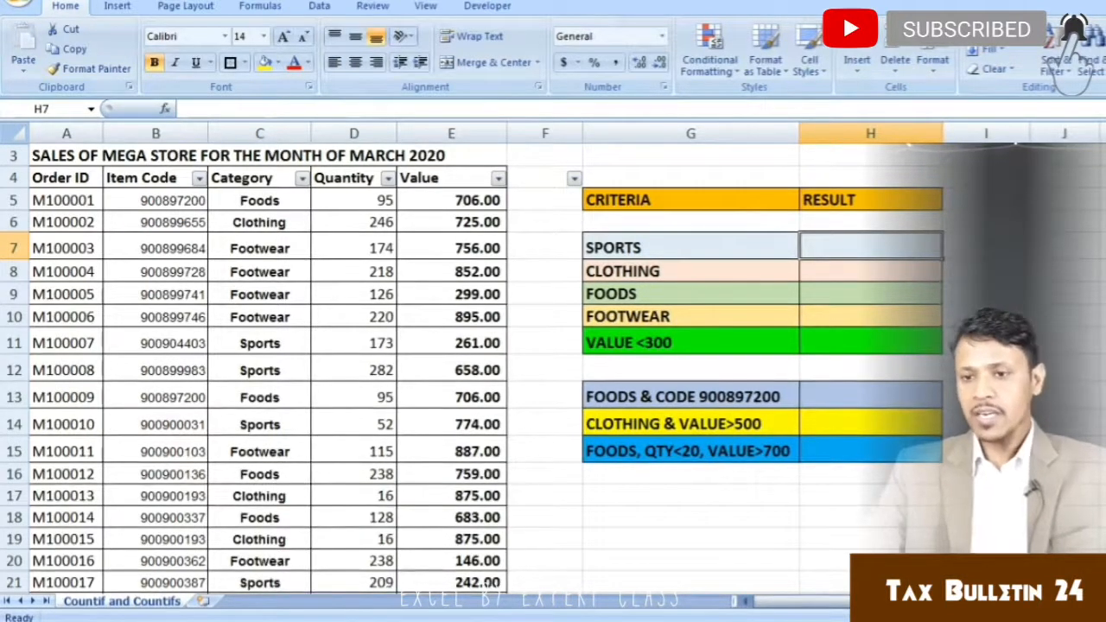
text(=)
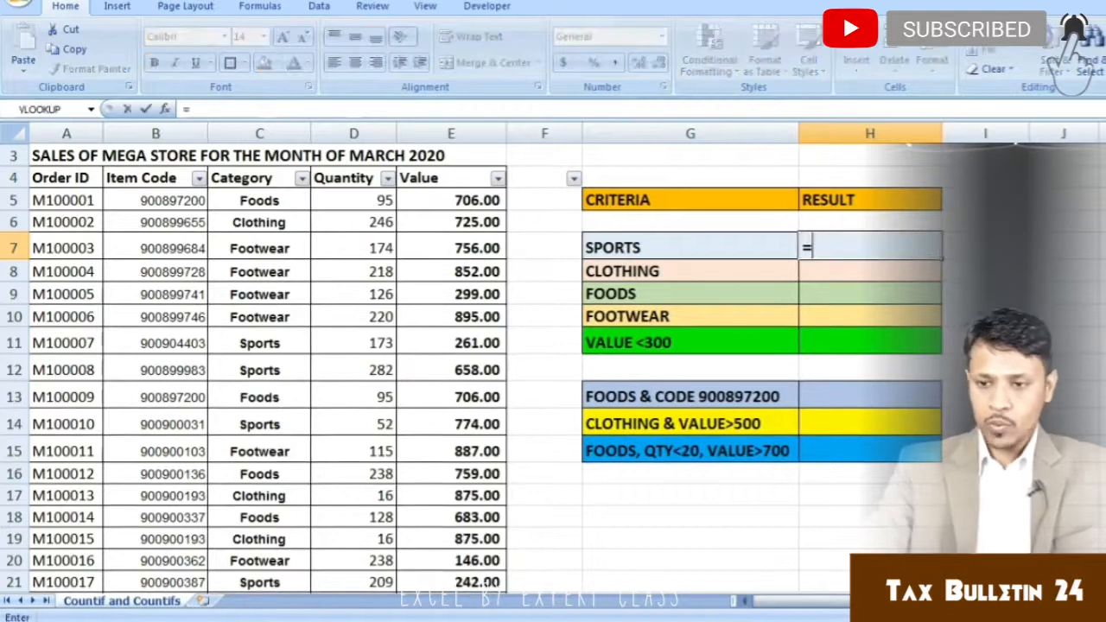
text(countif)
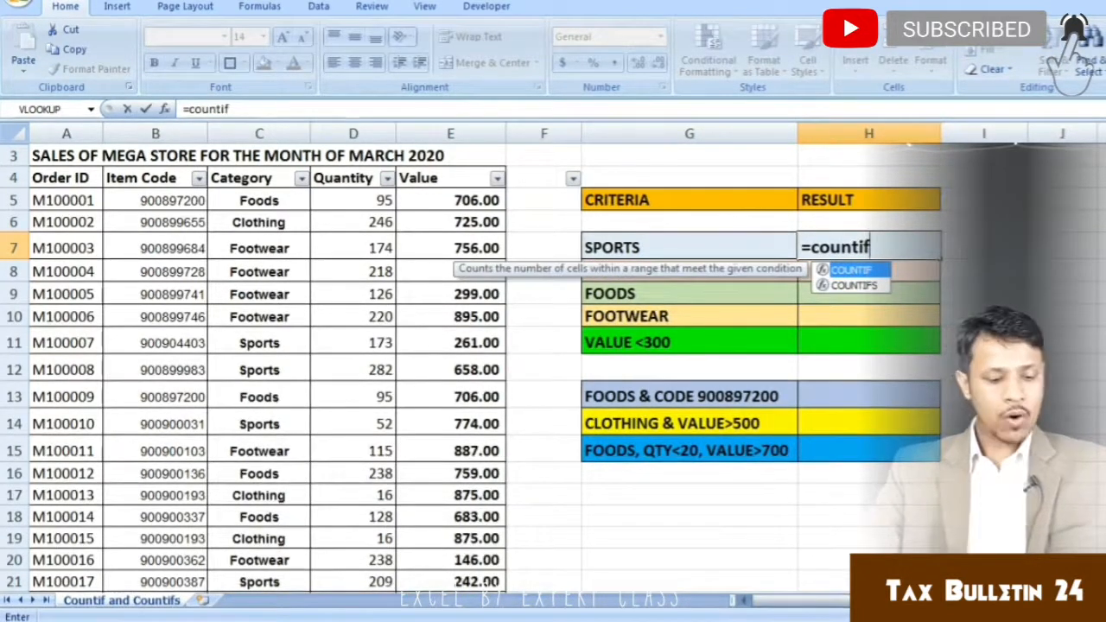
key(Tab)
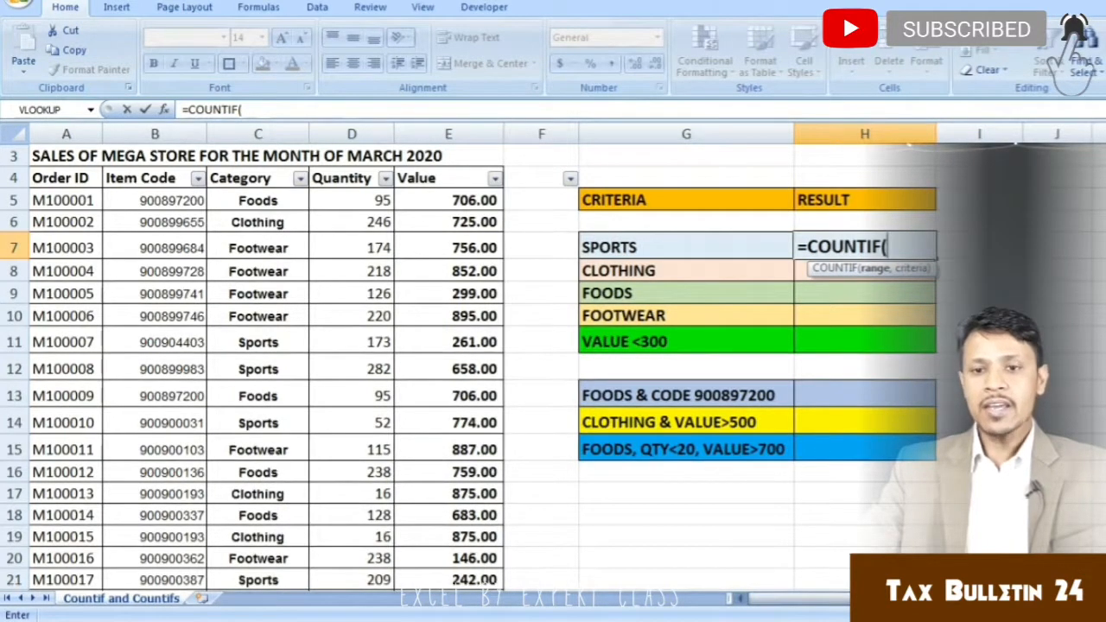
click(257, 201)
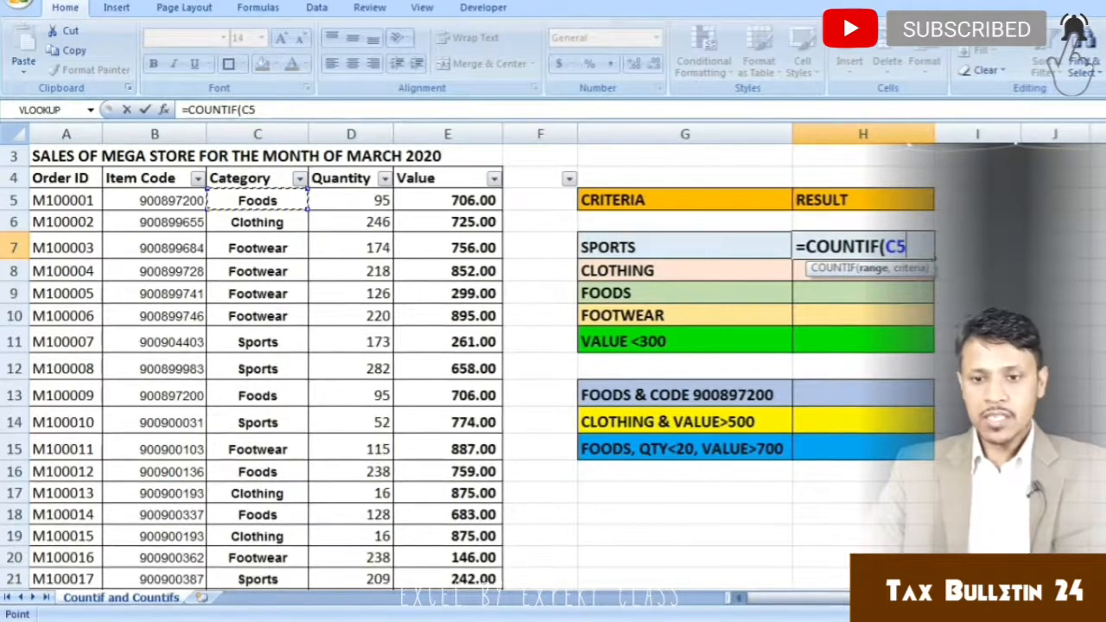
key(ctrl+shift+Down)
key(shift+Down)
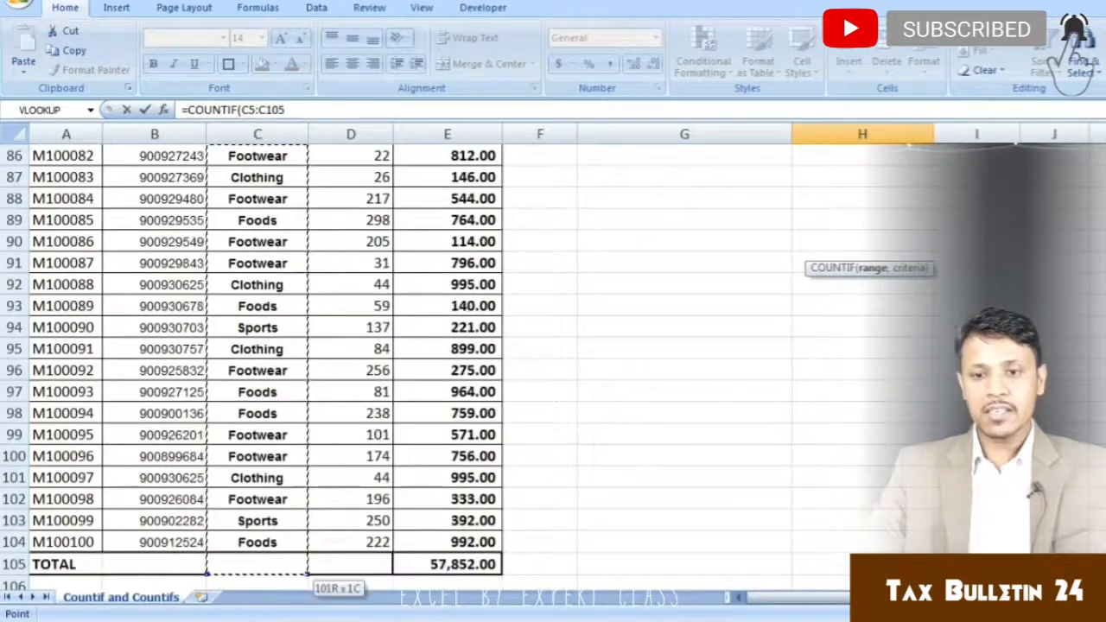
key(shift+Up)
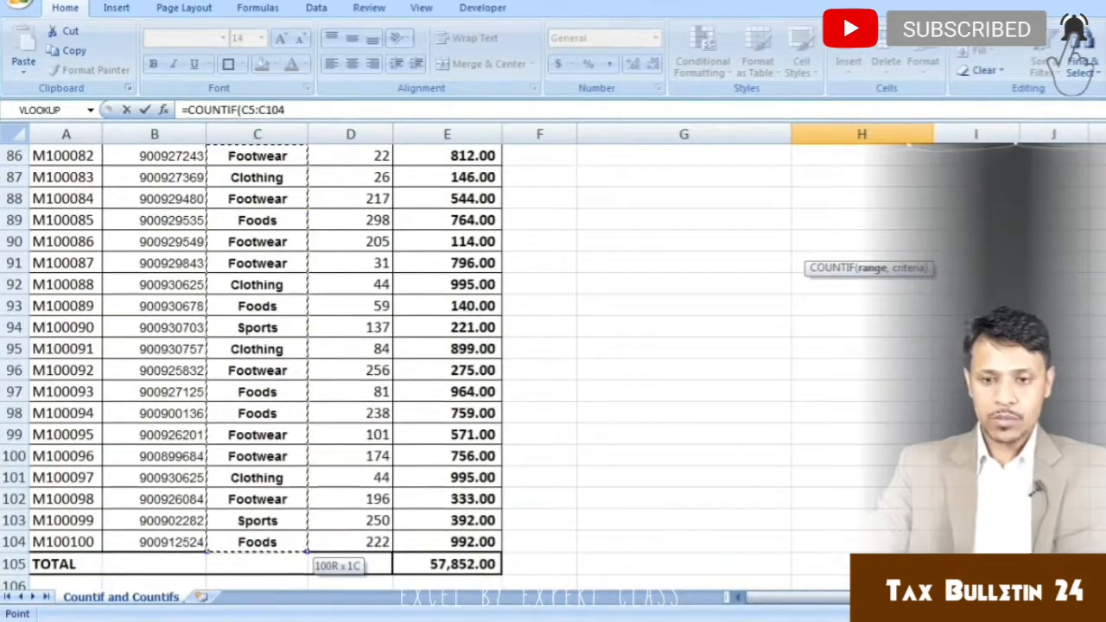
Complete the COUNTIF formula in H7 with the Sports cell G7 as the criterion.
text(,)
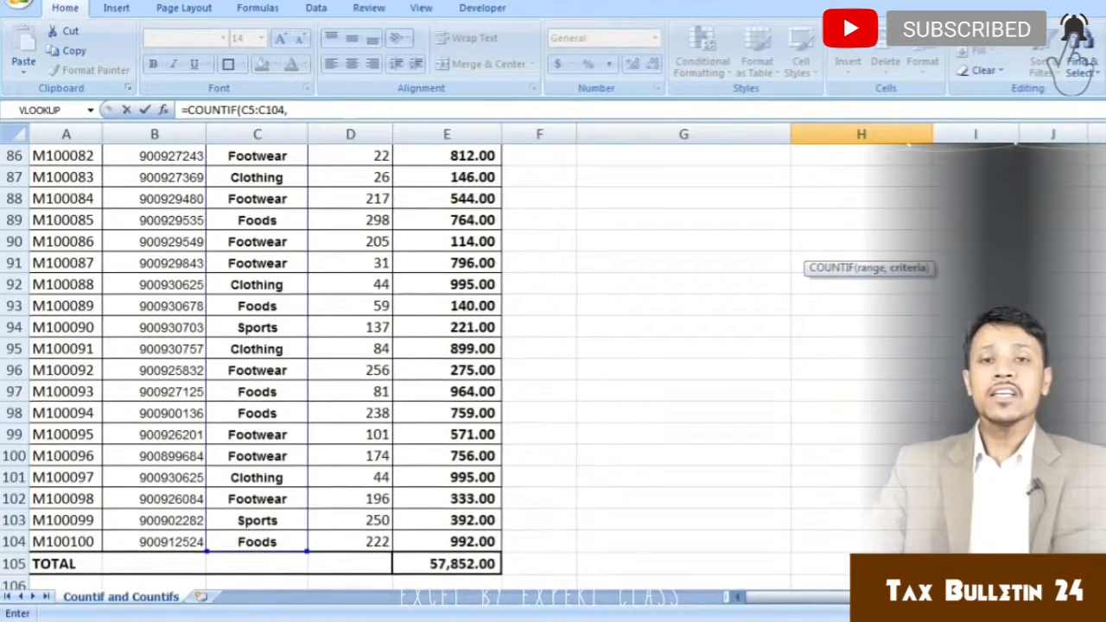
key(Left)
key(Up)
key(Down)
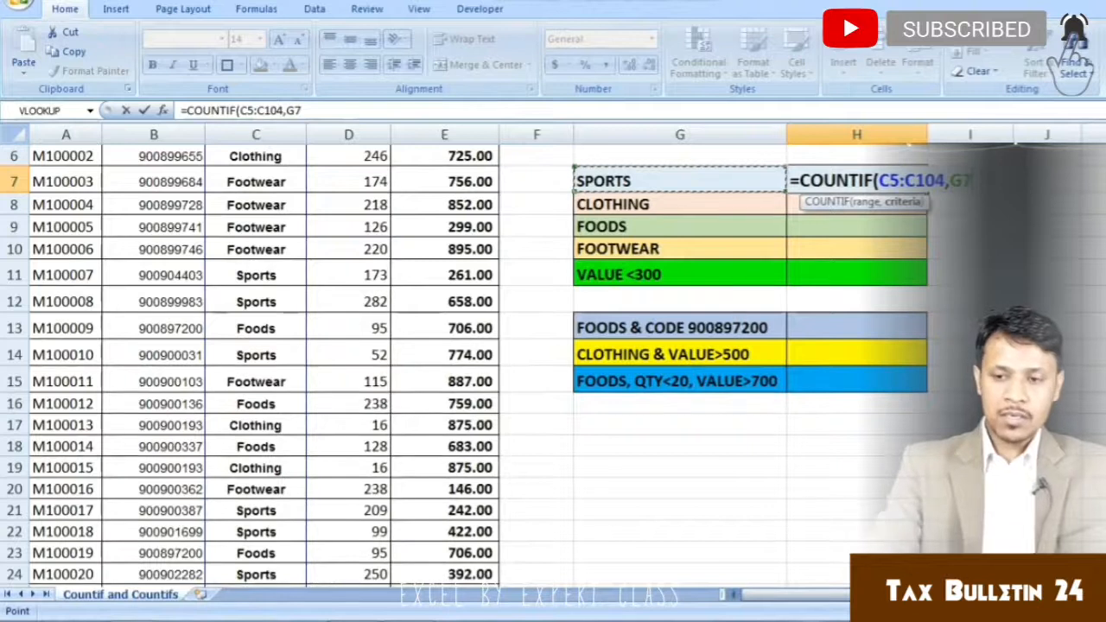
text())
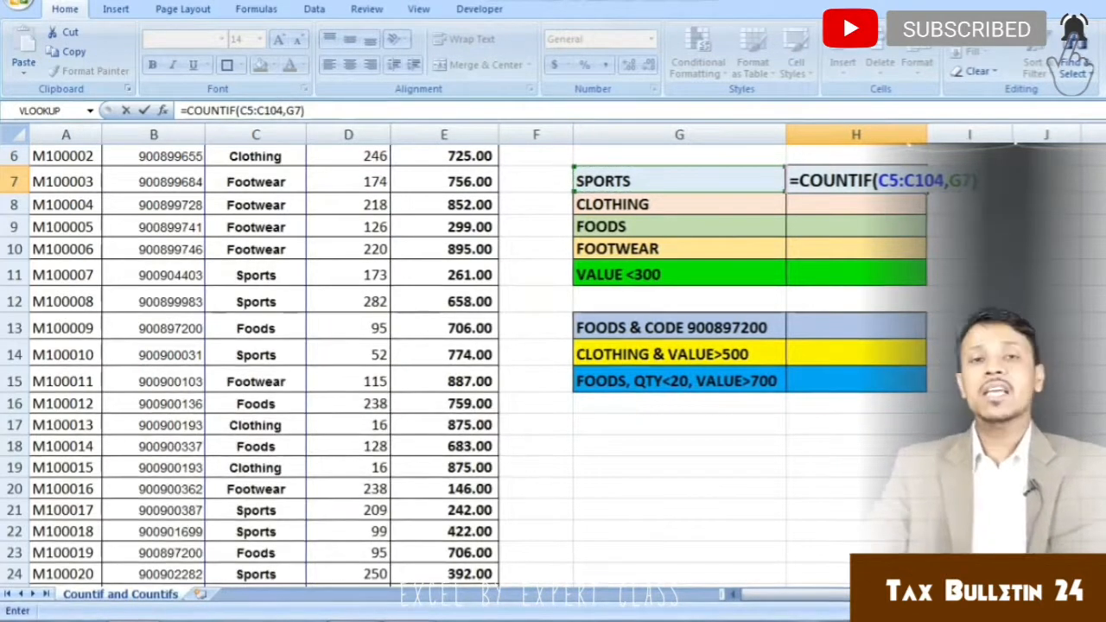
key(Return)
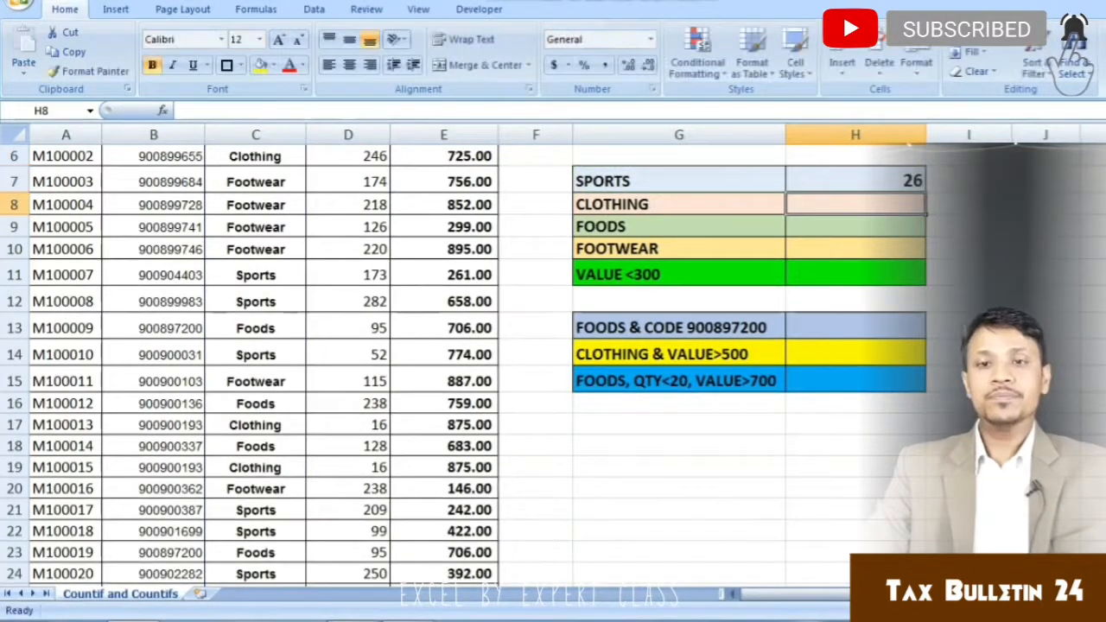
Copy the Sports COUNTIF formula from H7 to the Clothing, Foods and Footwear results in H8:H10.
click(855, 181)
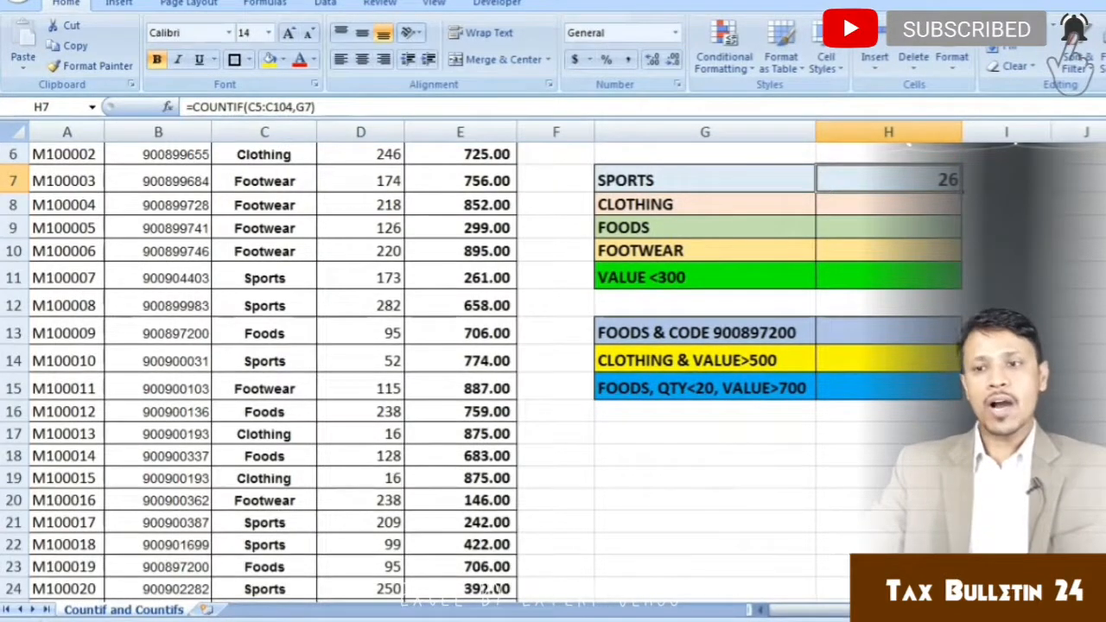
key(ctrl+c)
key(Down)
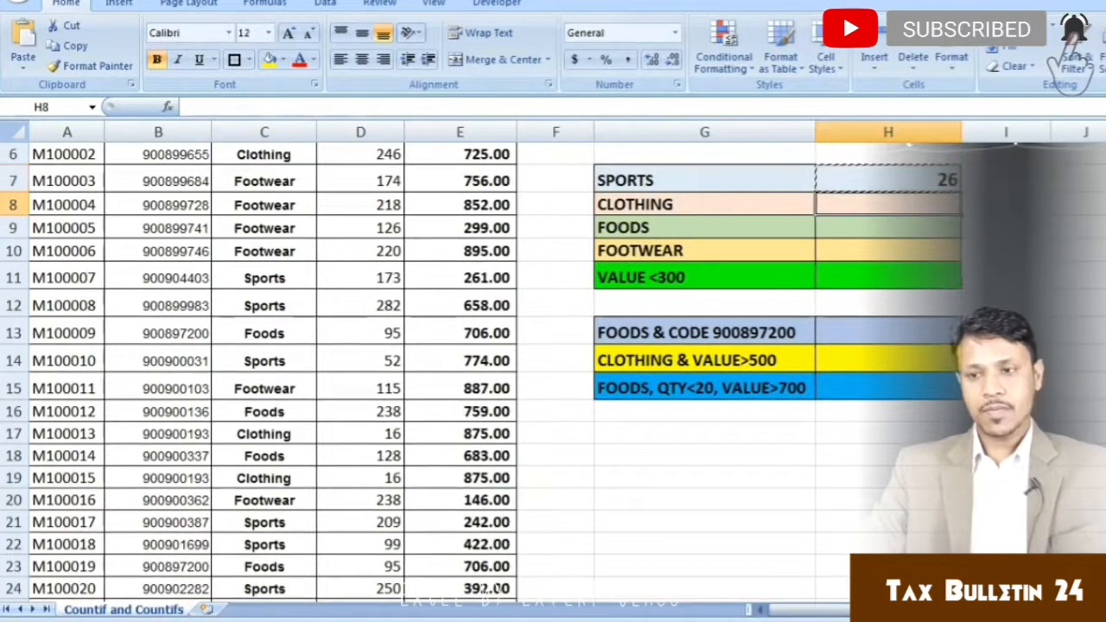
key(shift+Down)
key(shift+Down)
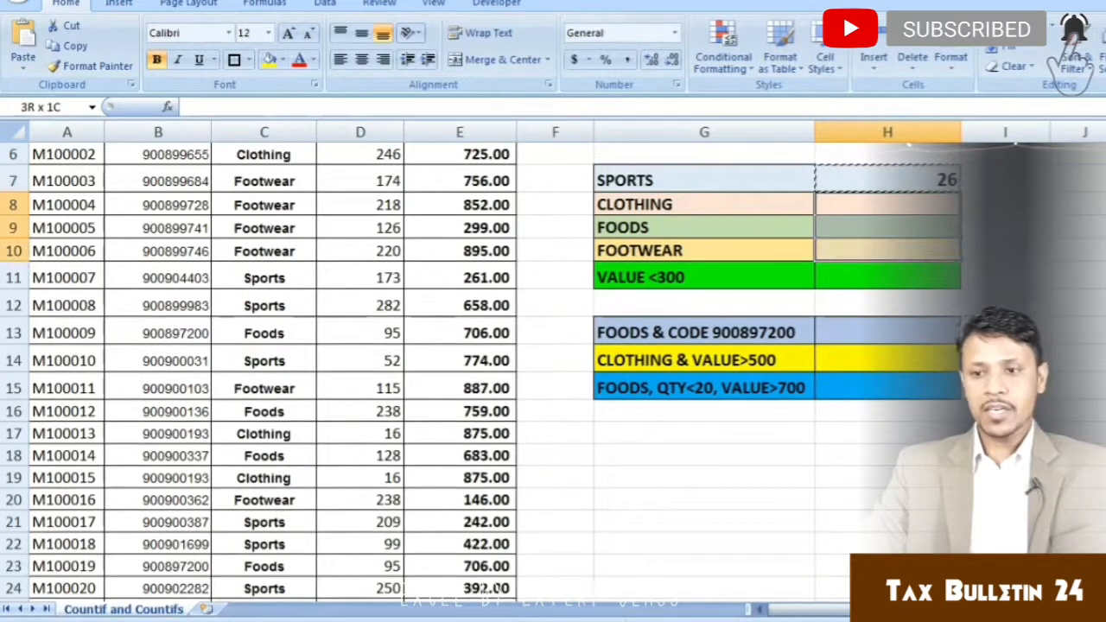
key(ctrl+v)
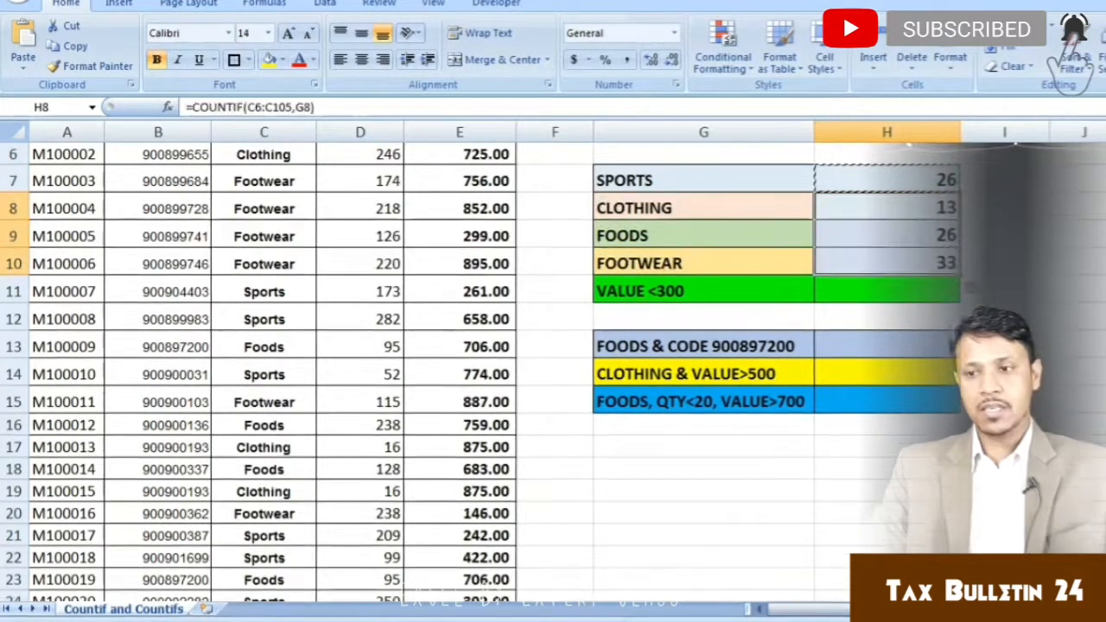
Review the COUNTIF formulas in the result cells H7 through H10.
key(Up)
key(Down)
key(Down)
key(Up)
key(Down)
key(Down)
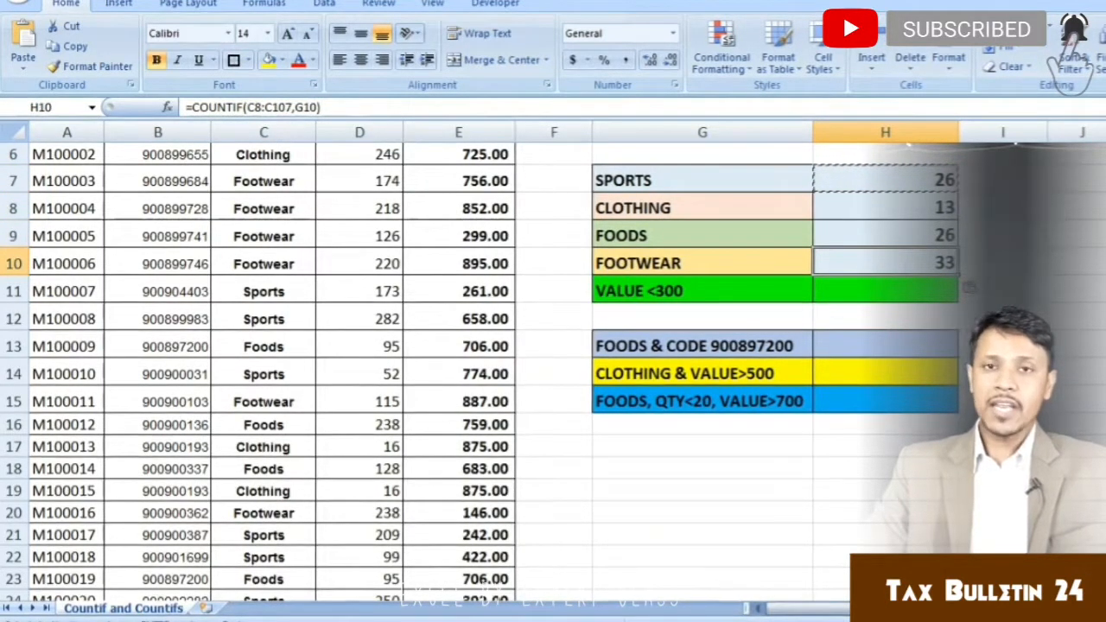
key(Up)
key(Up)
key(Up)
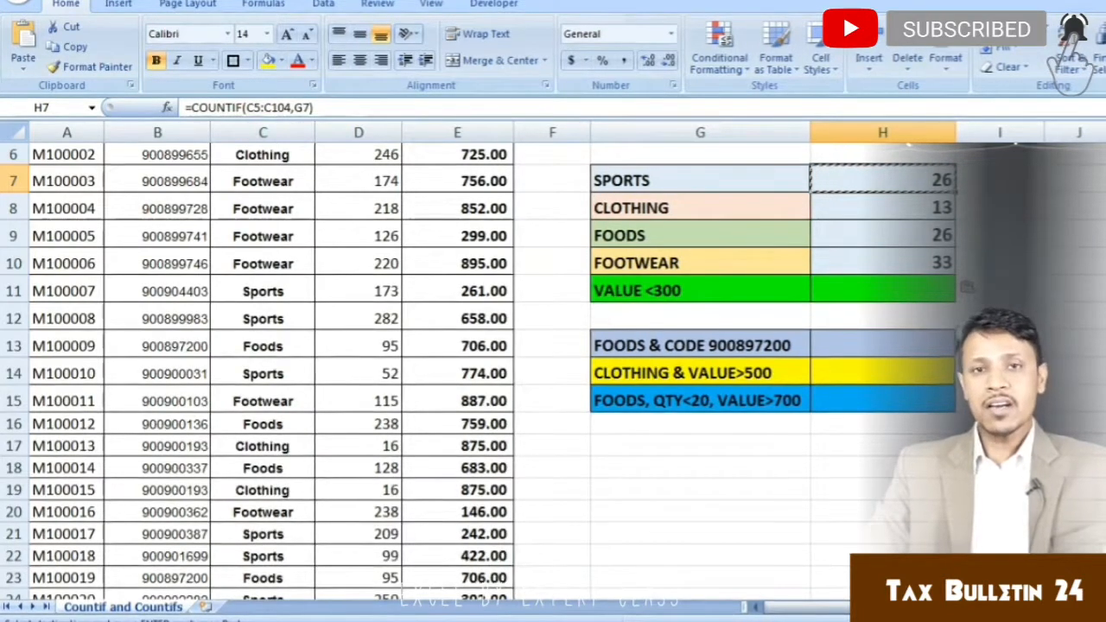
Compare the COUNTIF range references in the Sports result H7 and the Clothing result H8.
click(882, 207)
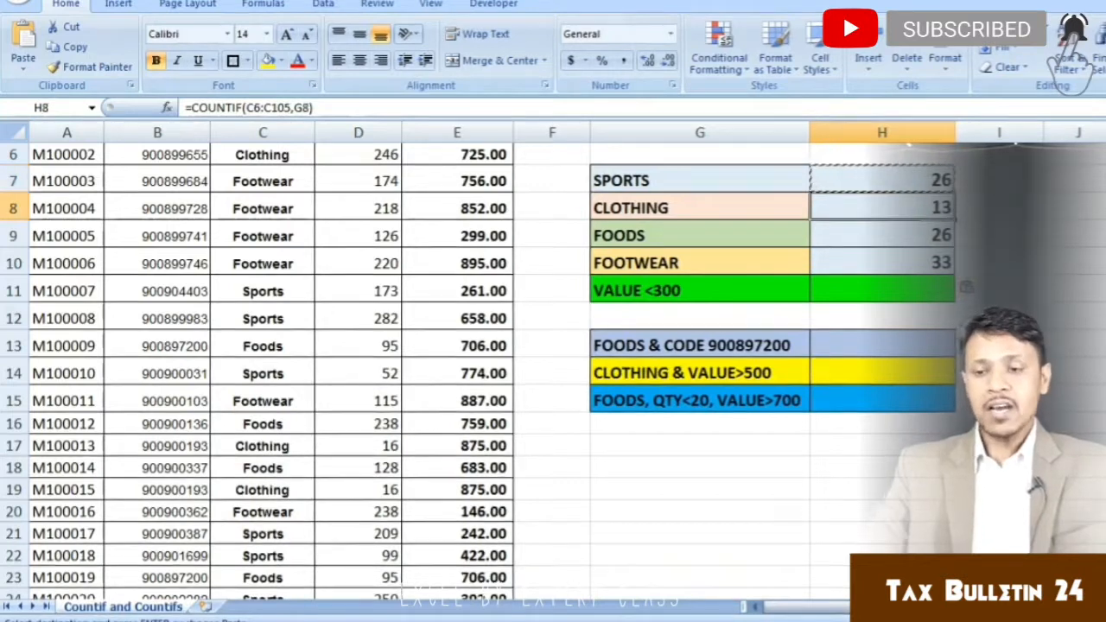
click(882, 180)
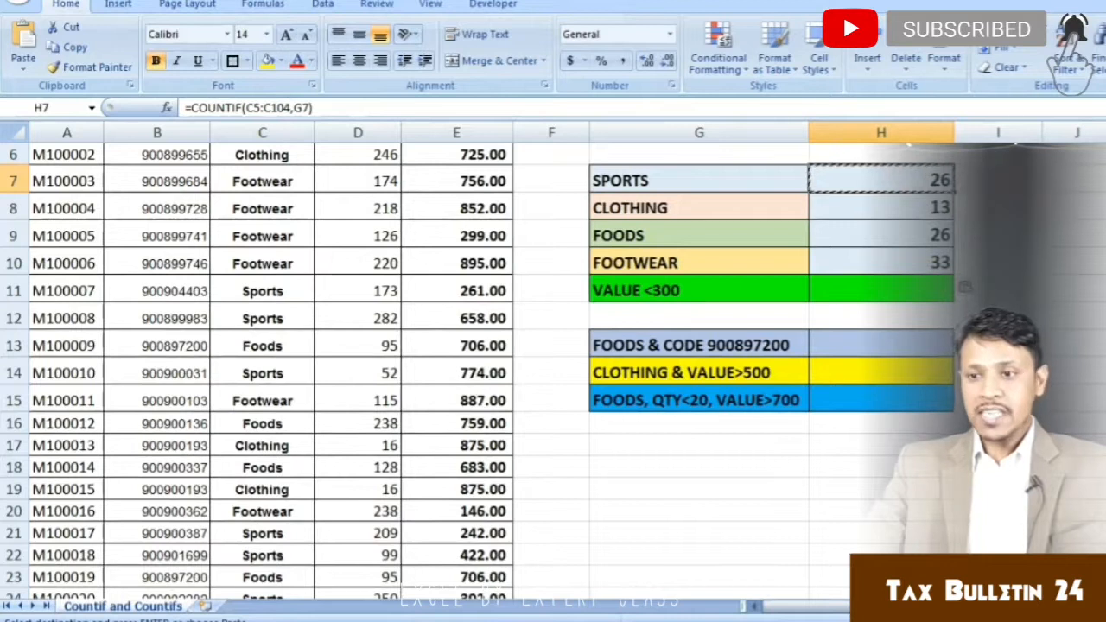
click(881, 207)
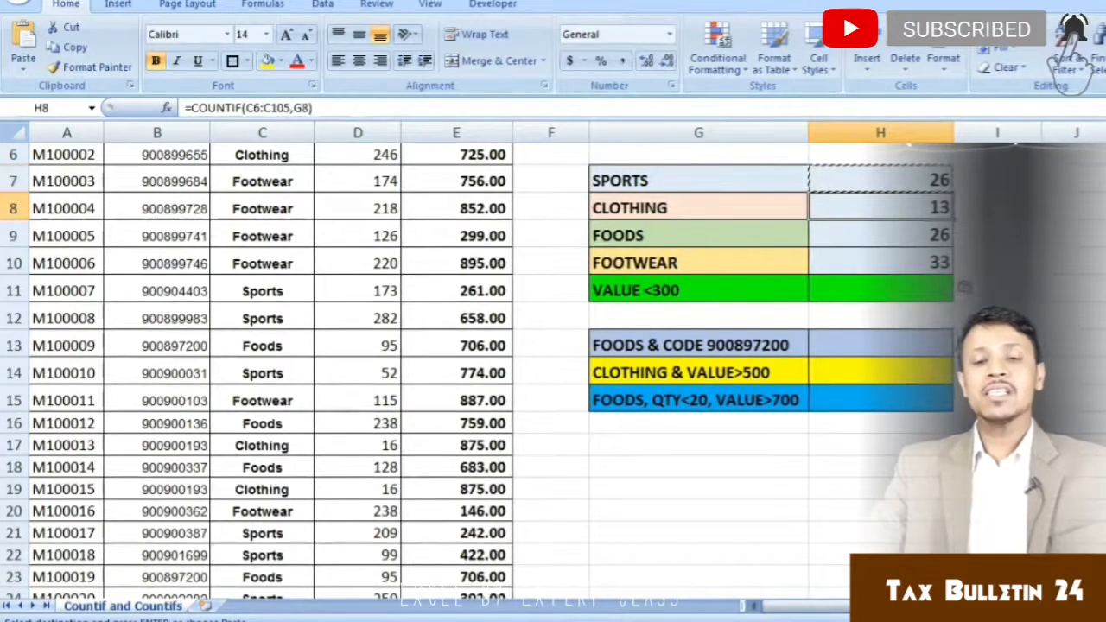
scroll(475, 346, up, 1)
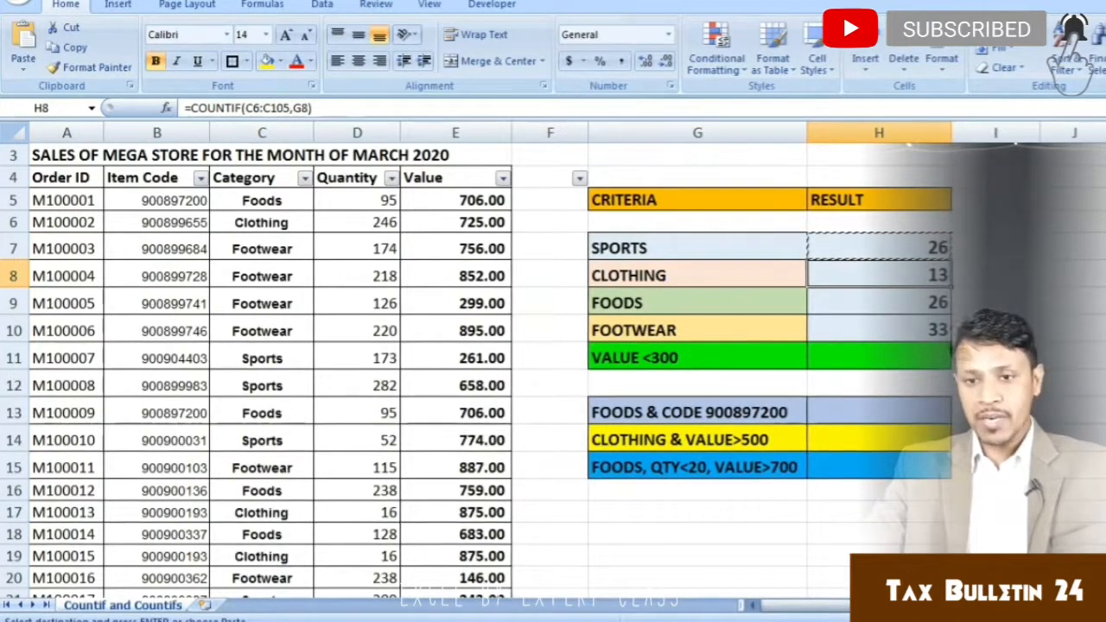
click(878, 247)
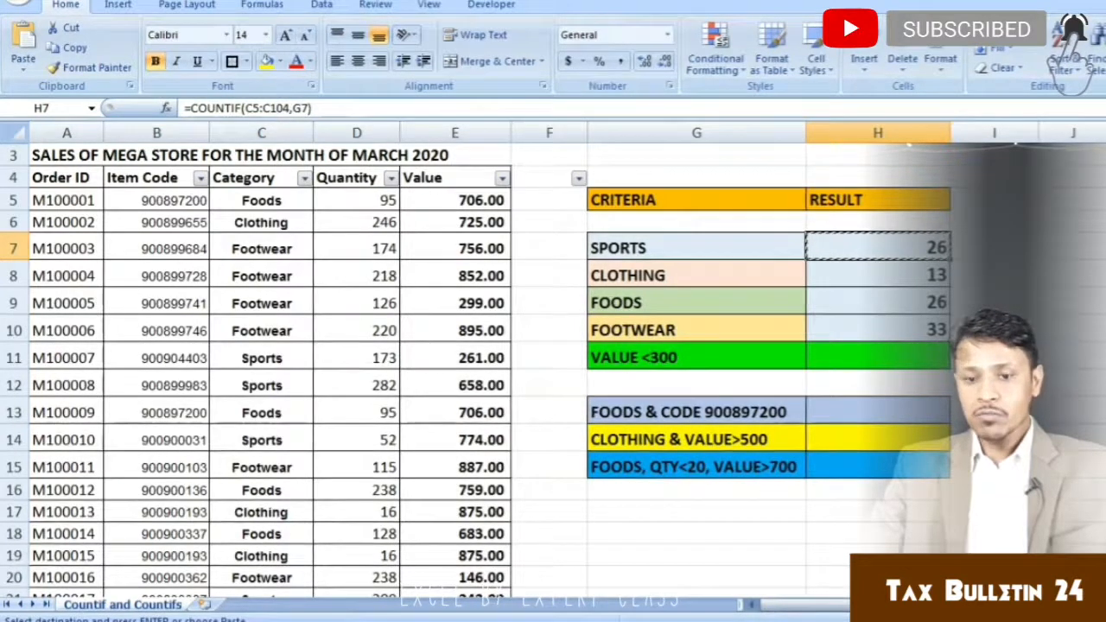
key(F2)
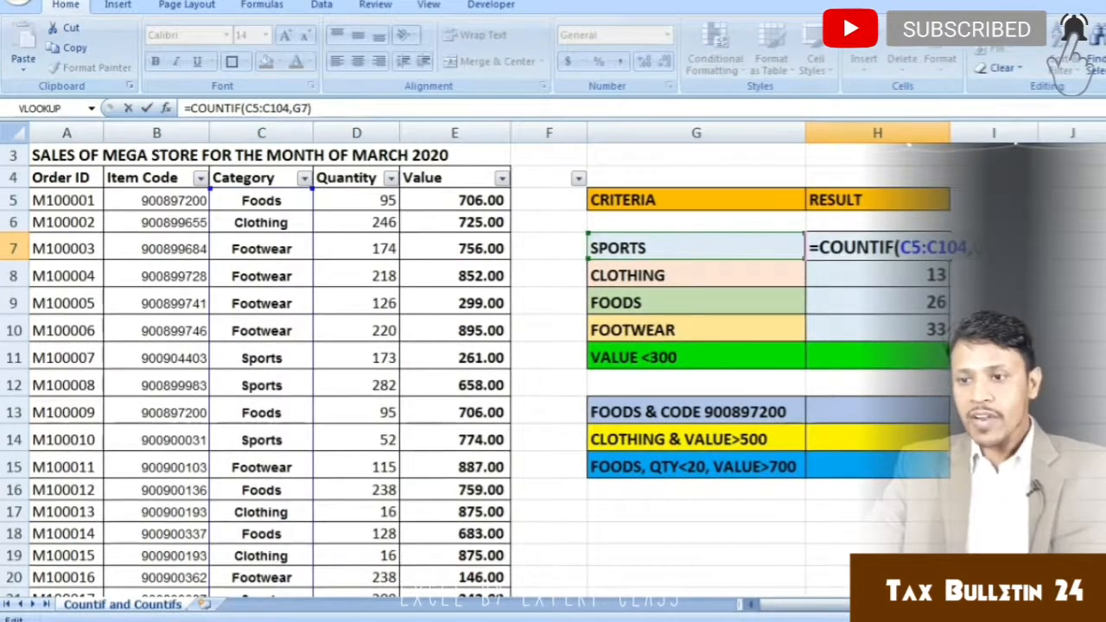
key(Escape)
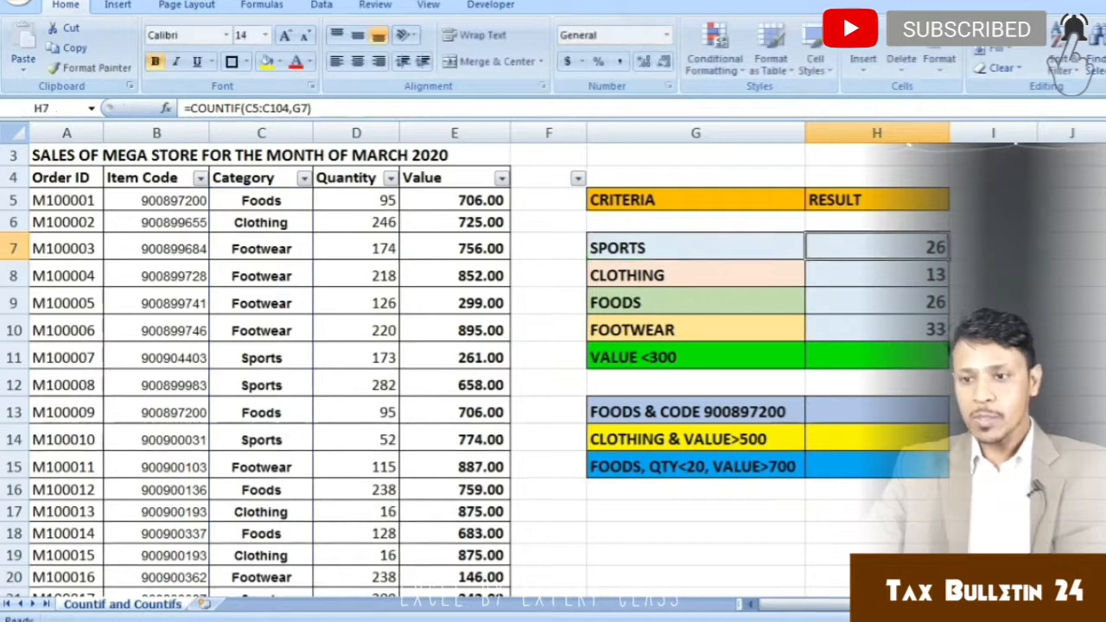
key(Down)
key(F2)
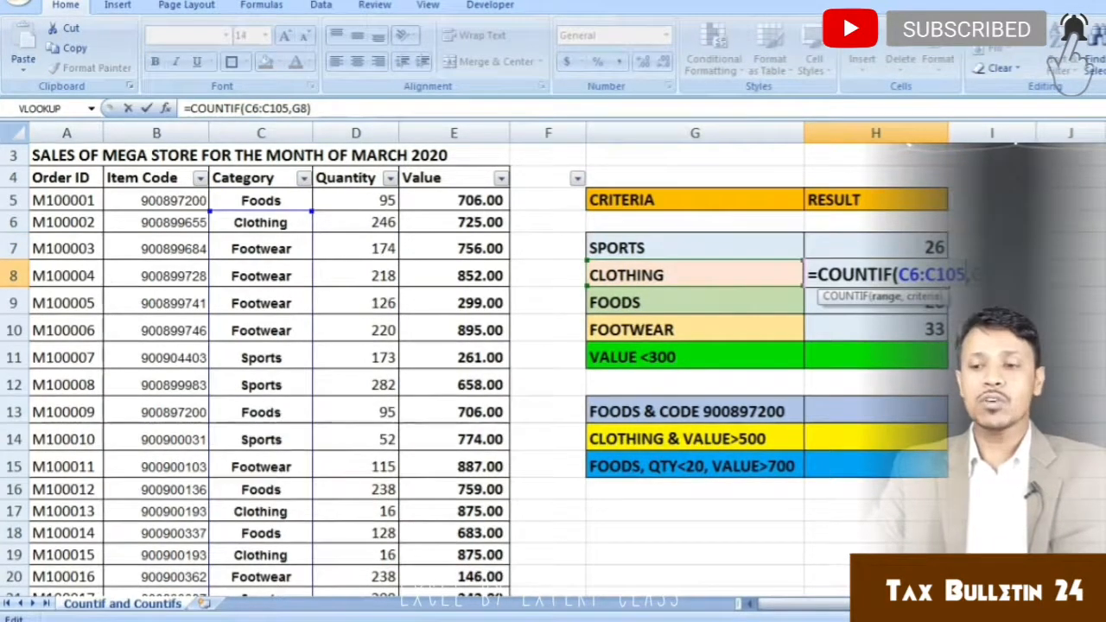
key(Escape)
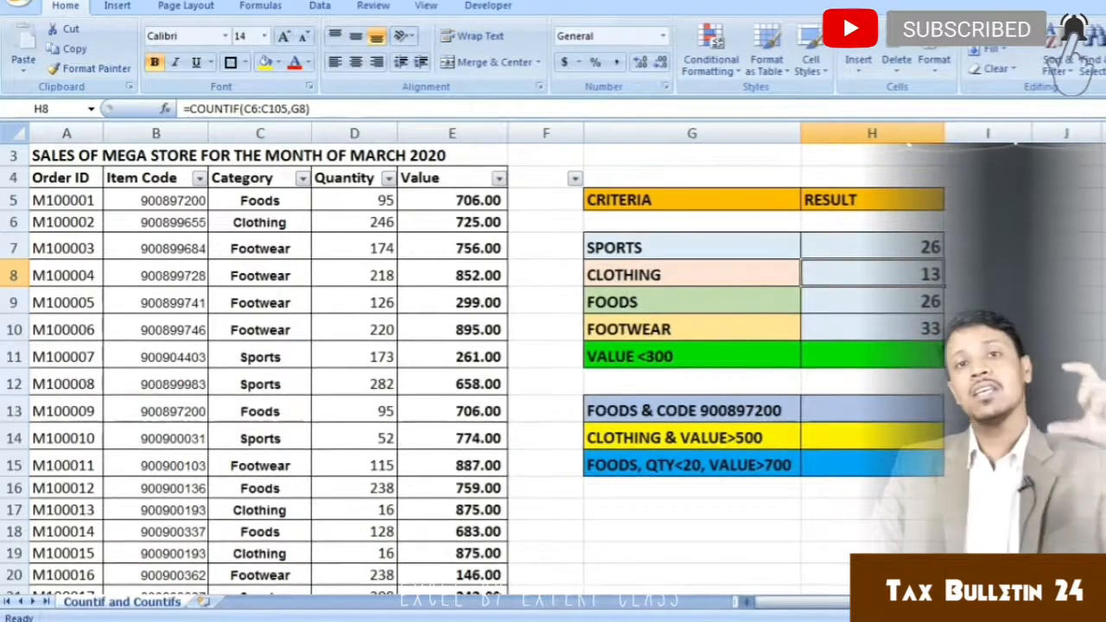
Make the range in the H7 formula absolute so that it reads =COUNTIF($C$5:$C$104,G7).
click(871, 247)
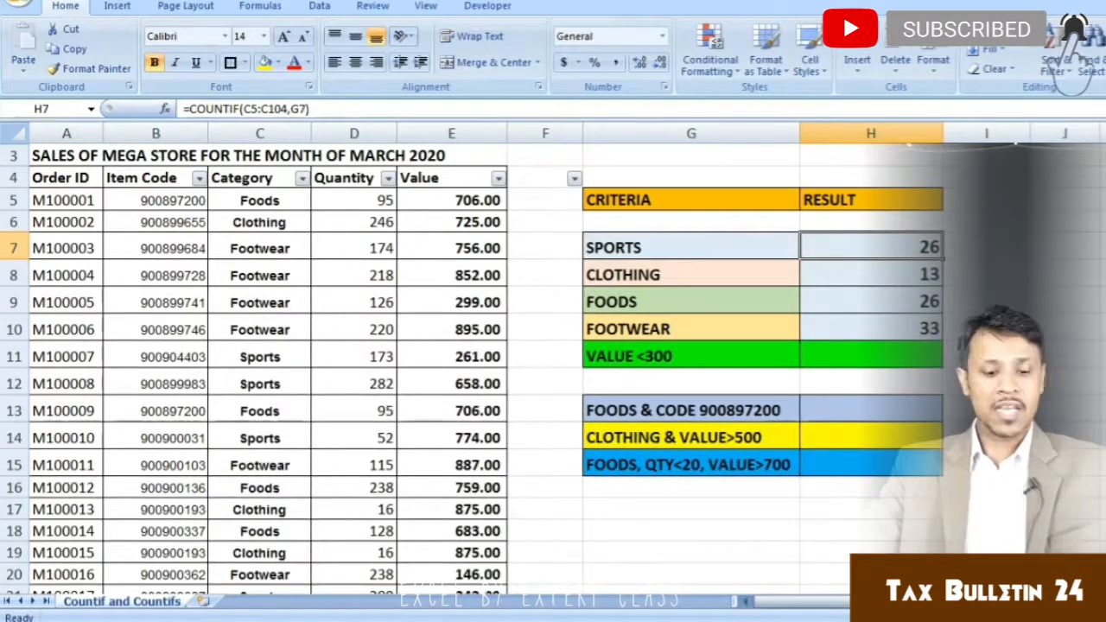
key(F2)
drag(960, 248, 893, 248)
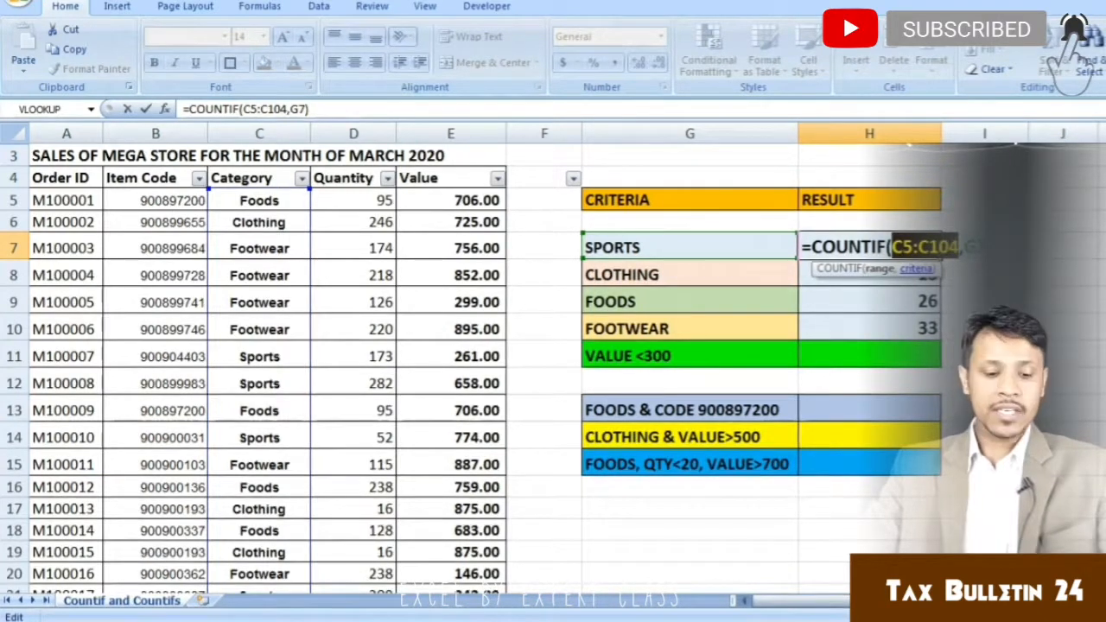
key(F4)
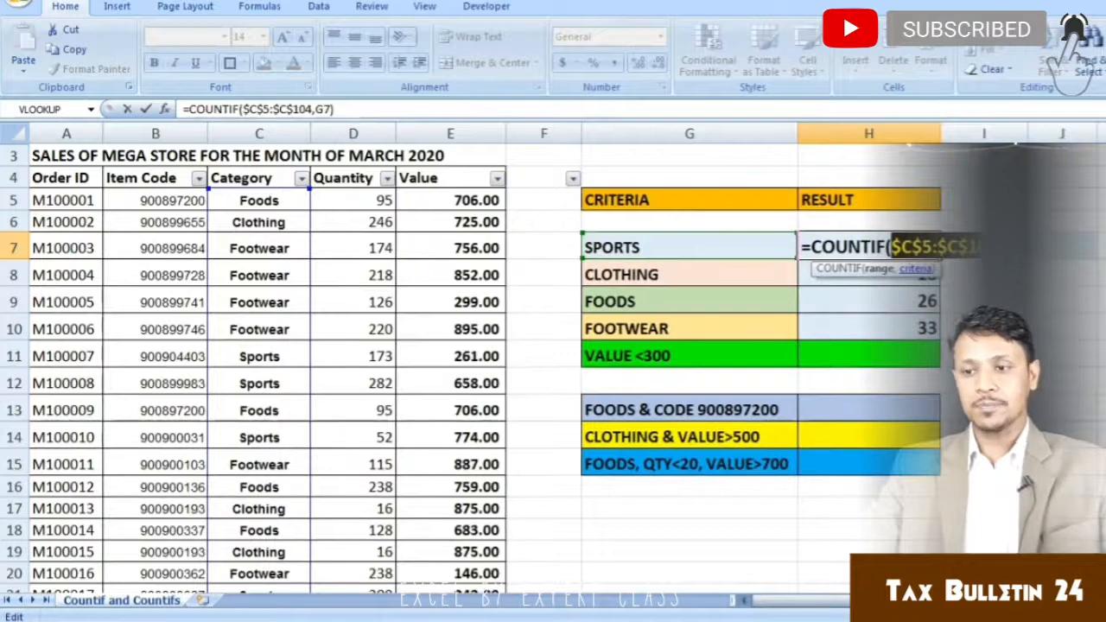
key(Return)
Copy the absolute-range formula from H7 over H8:H10 and inspect the cell references in the Clothing formula.
key(Up)
key(ctrl+c)
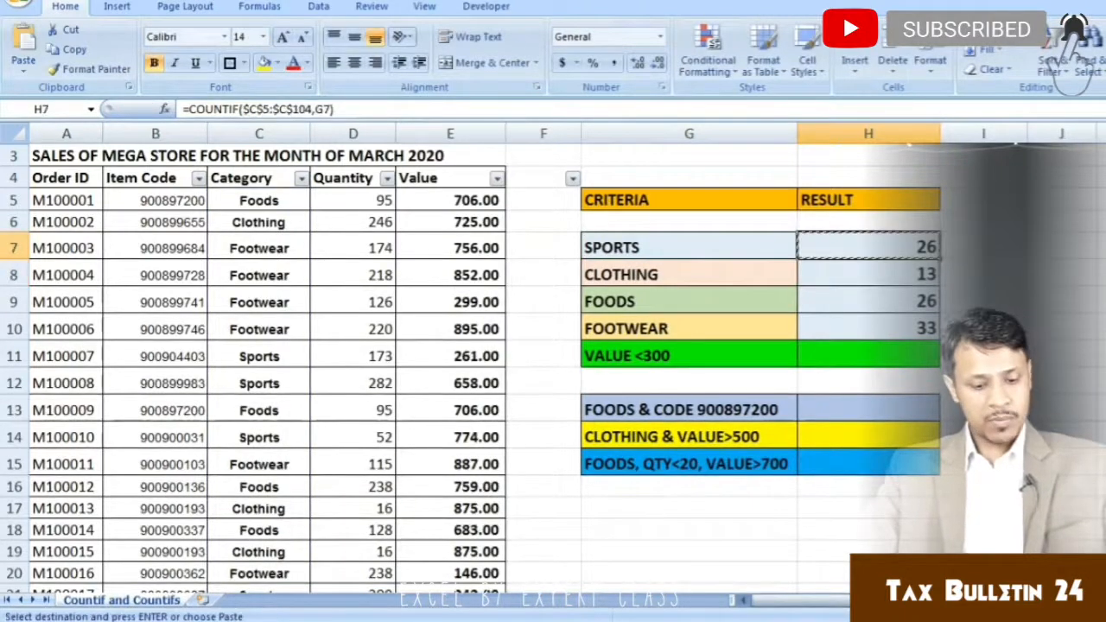
key(Down)
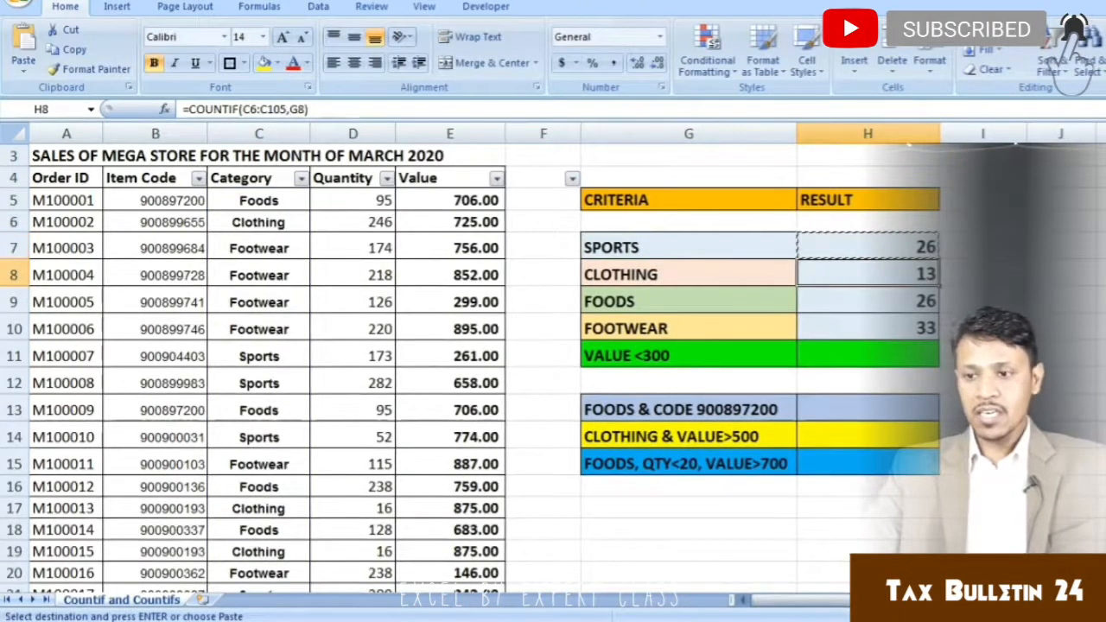
key(shift+Down)
key(shift+Down)
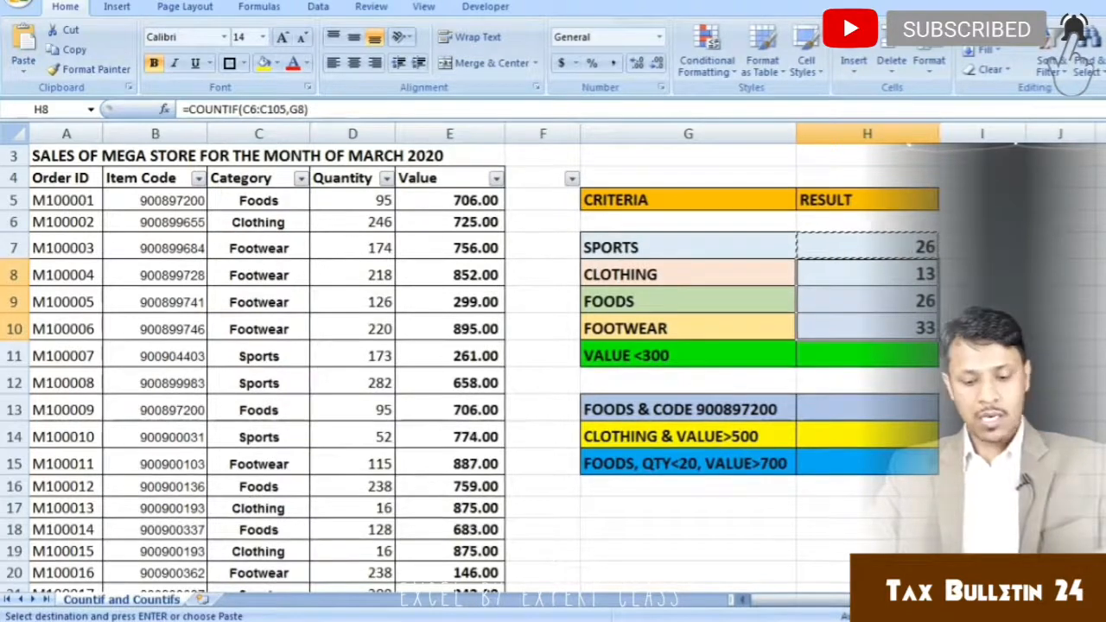
key(ctrl+v)
key(Escape)
key(Up)
key(Down)
key(F2)
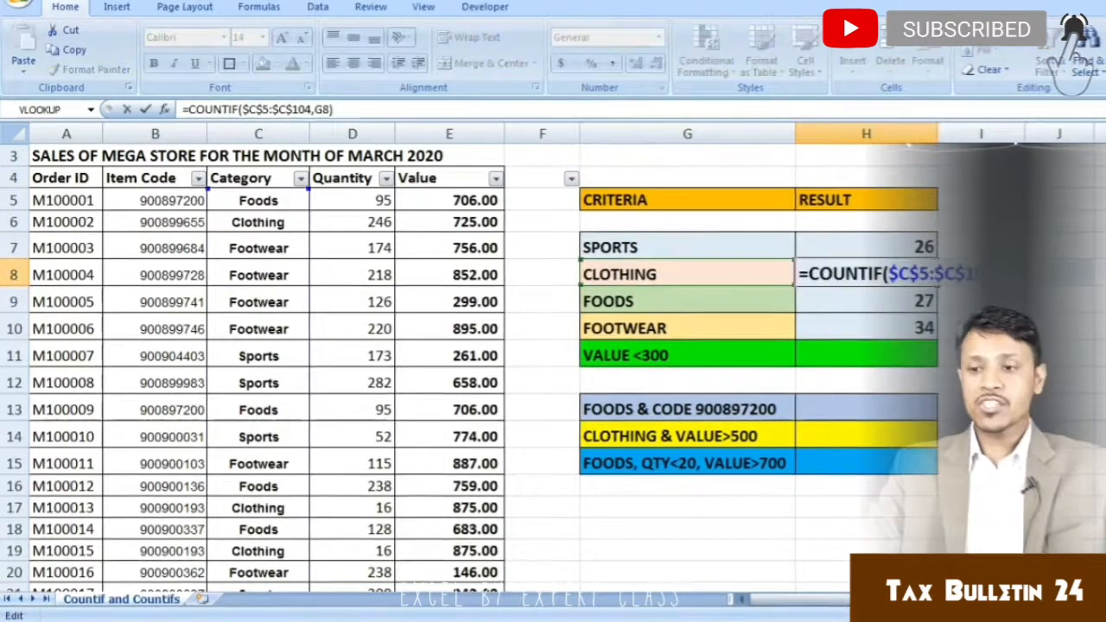
Check the range and criterion references in the COUNTIF formulas of result cells H7 through H10.
key(Escape)
key(Down)
key(F2)
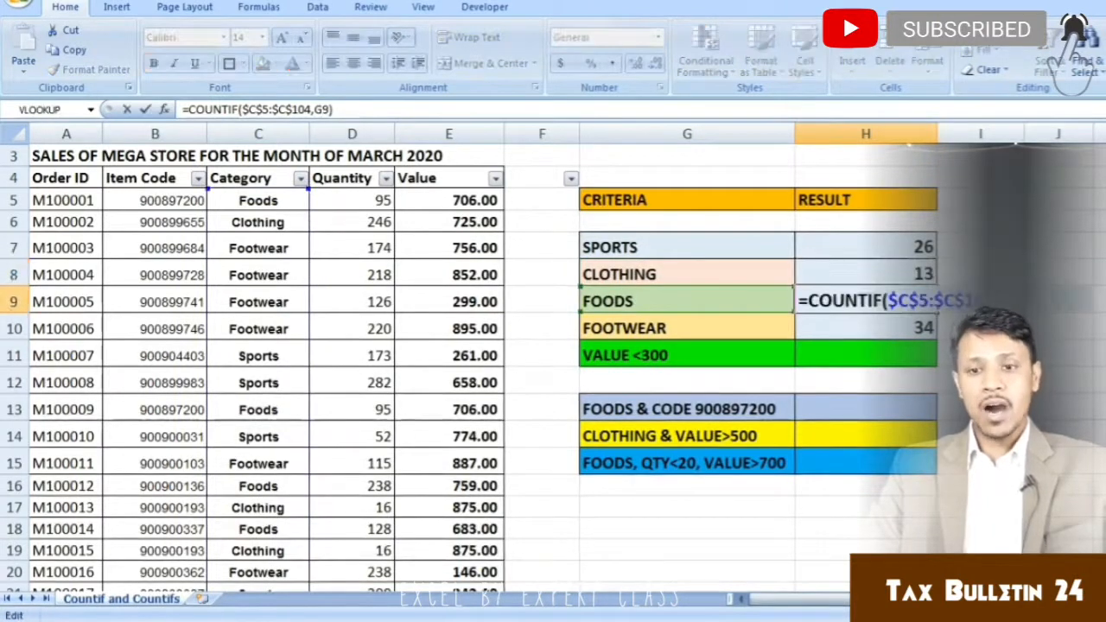
key(Escape)
key(Down)
key(F2)
key(Escape)
key(Up)
key(F2)
key(Escape)
key(Escape)
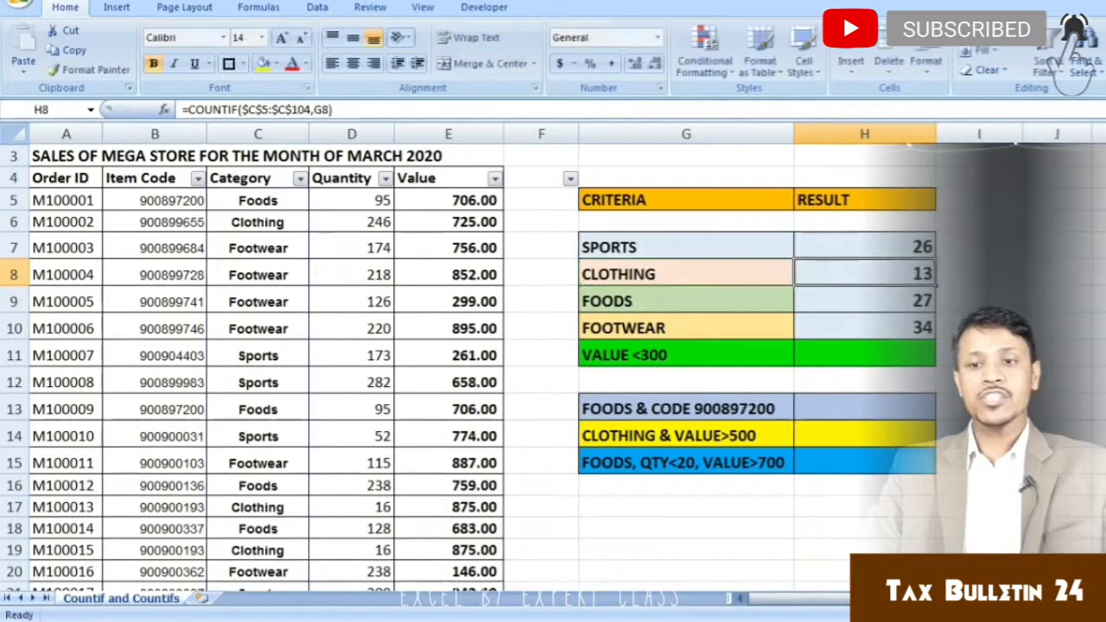
key(Up)
key(F2)
key(Escape)
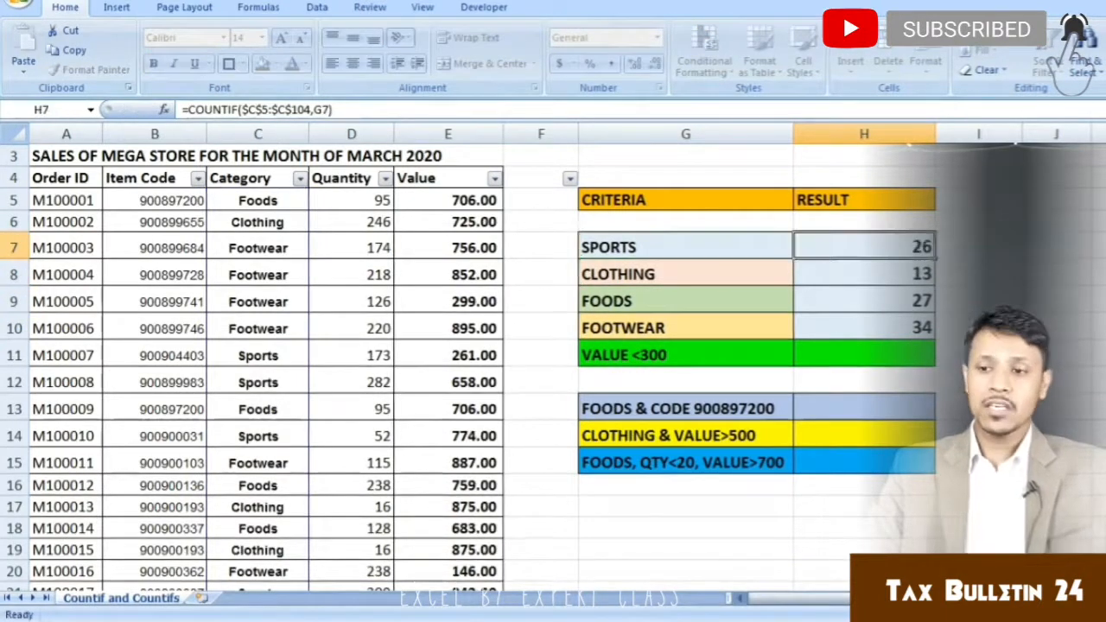
key(Down)
key(Down)
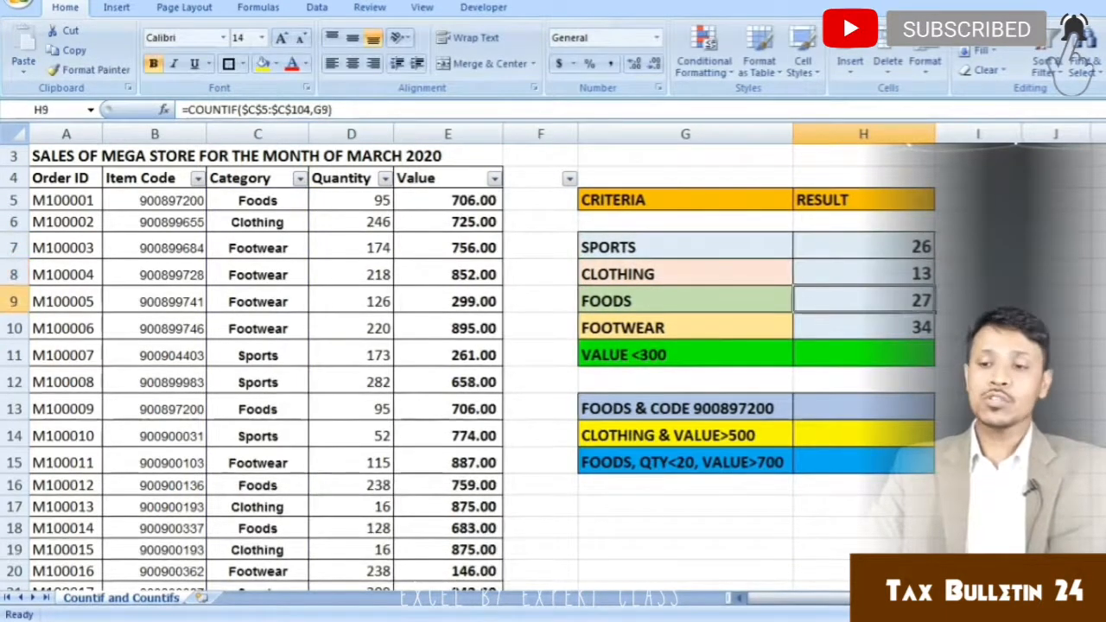
key(Down)
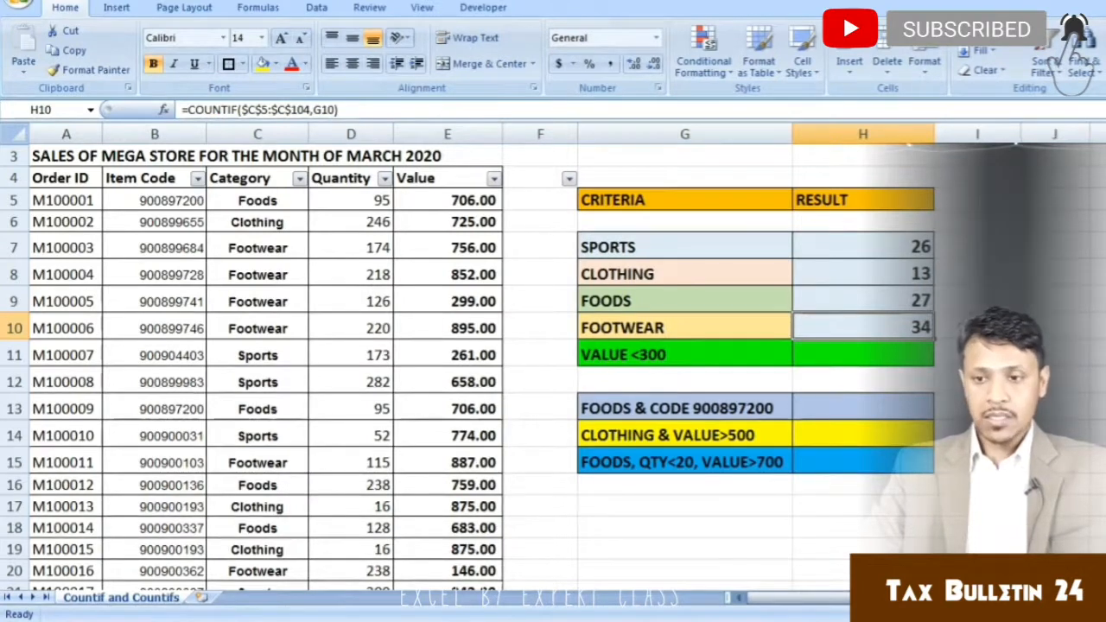
Start a COUNTIF formula in the VALUE <300 result cell H11 with the sales values E5:E104 as its range.
key(Down)
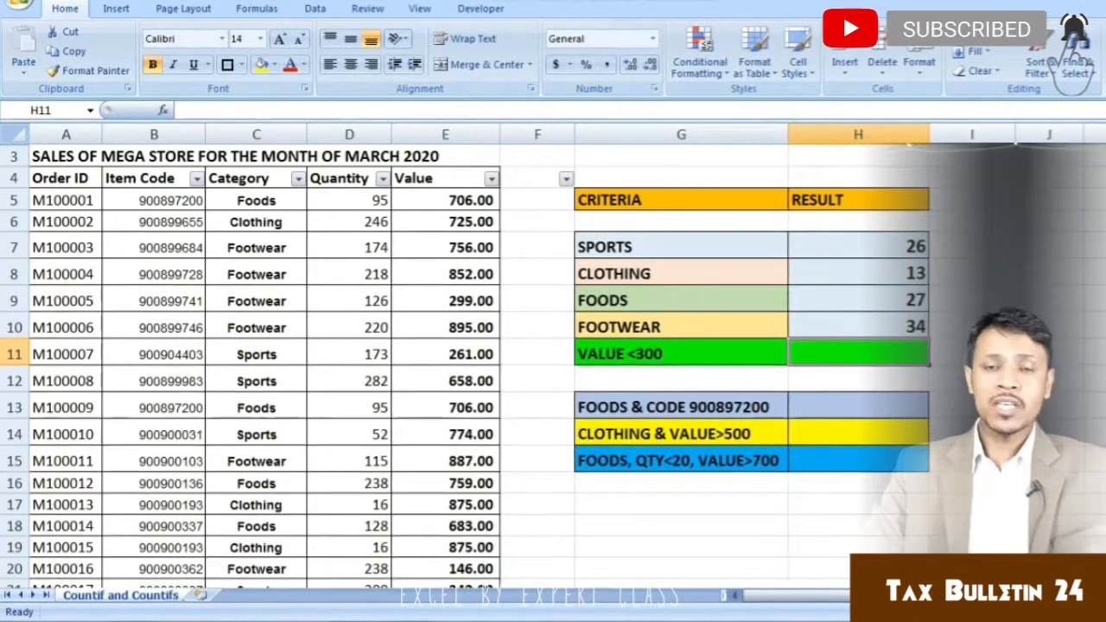
text(=)
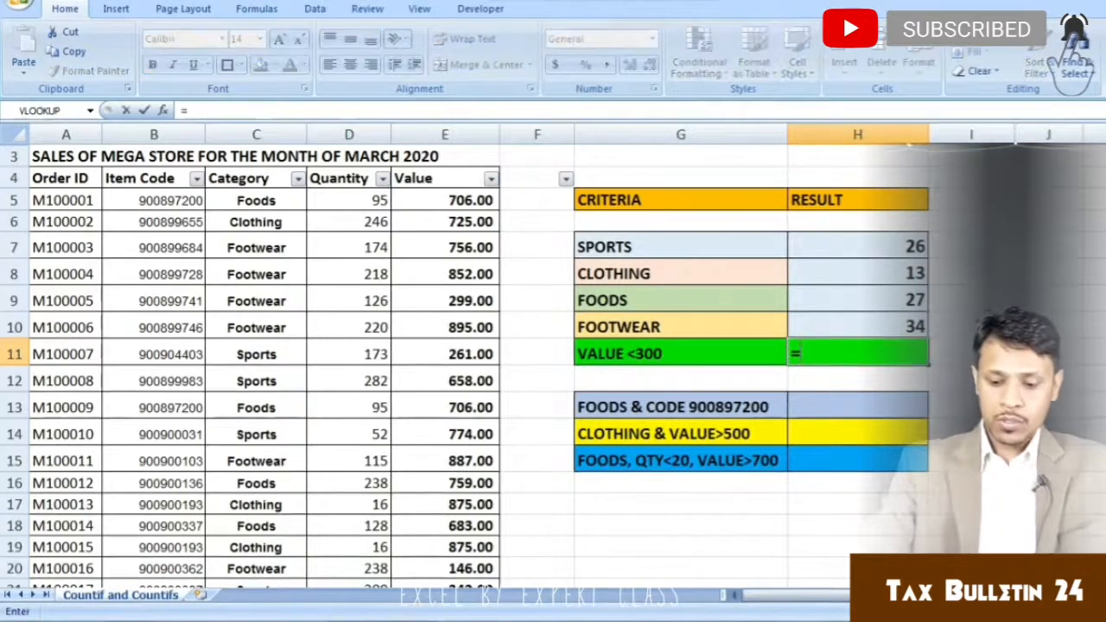
text(count)
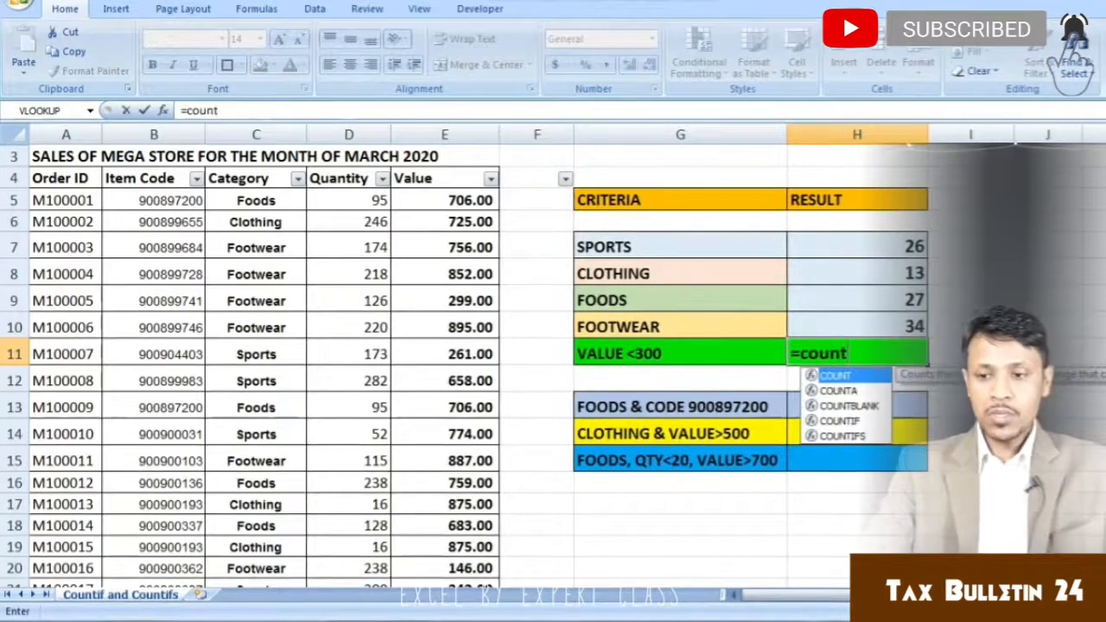
text(if)
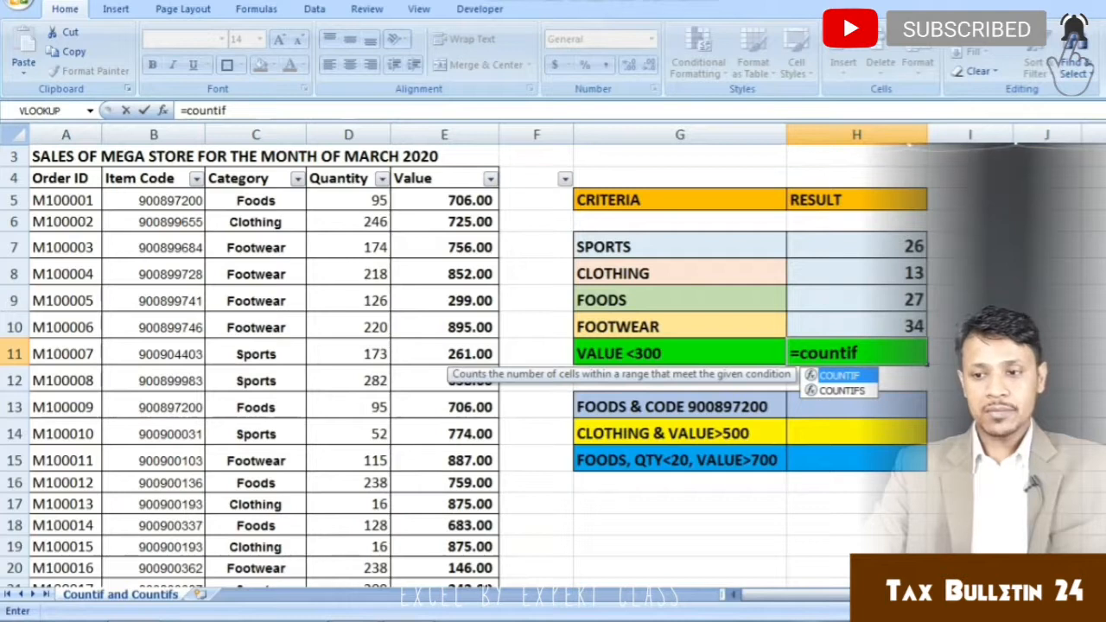
text(()
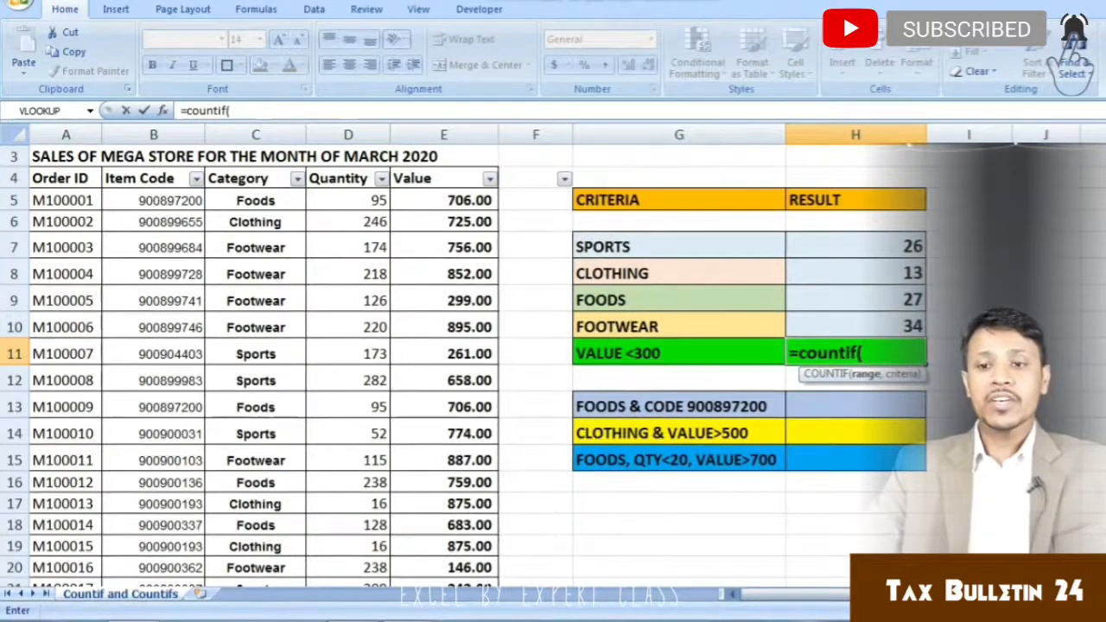
click(443, 201)
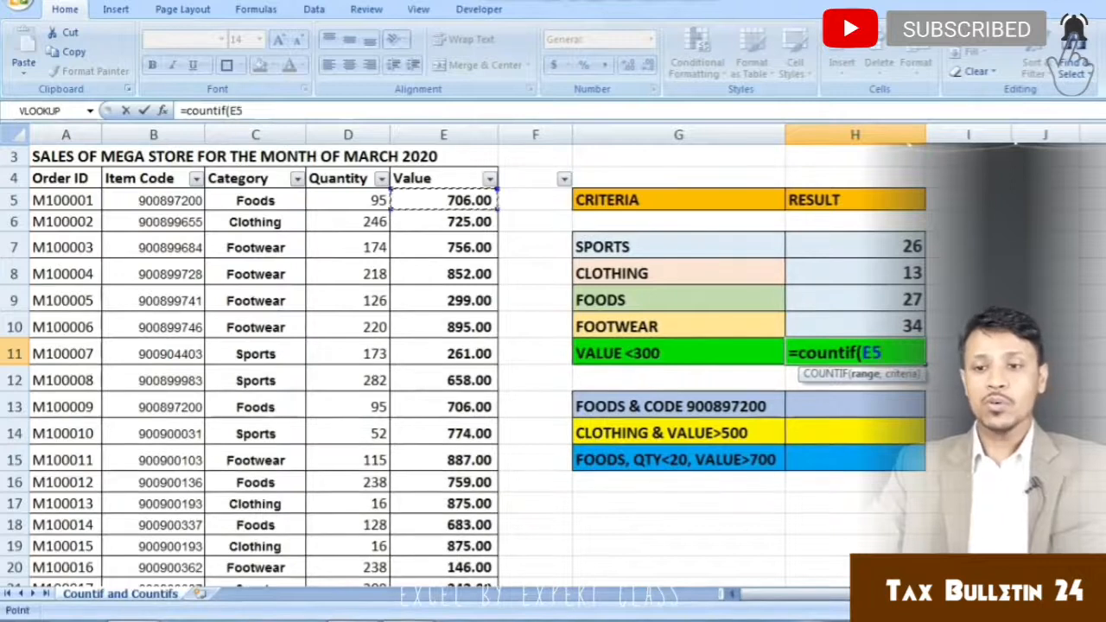
key(ctrl+shift+Down)
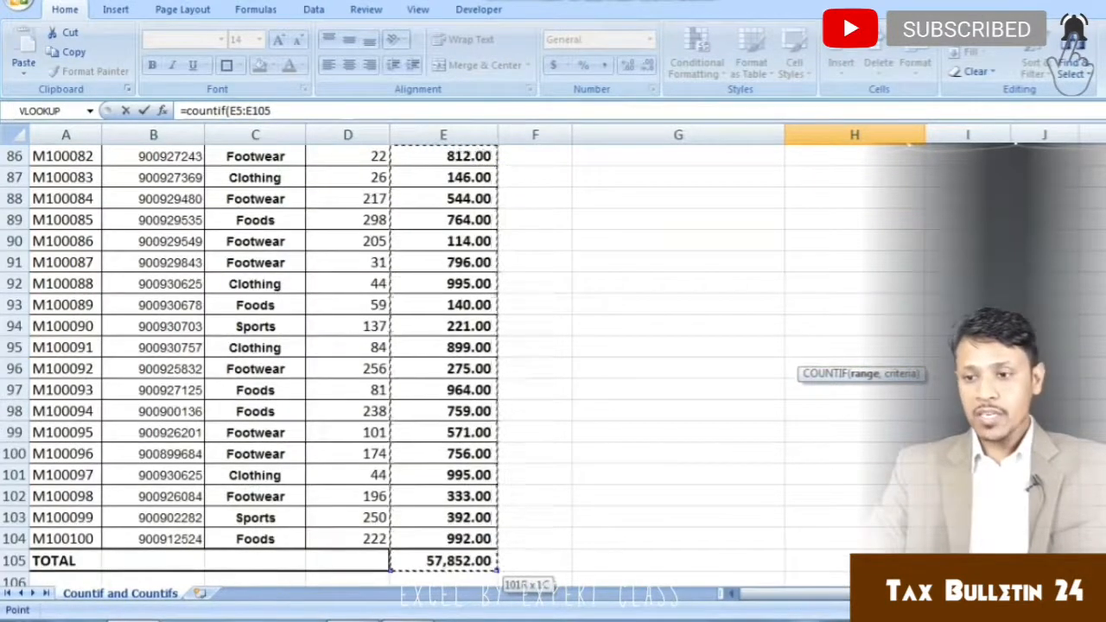
key(shift+Up)
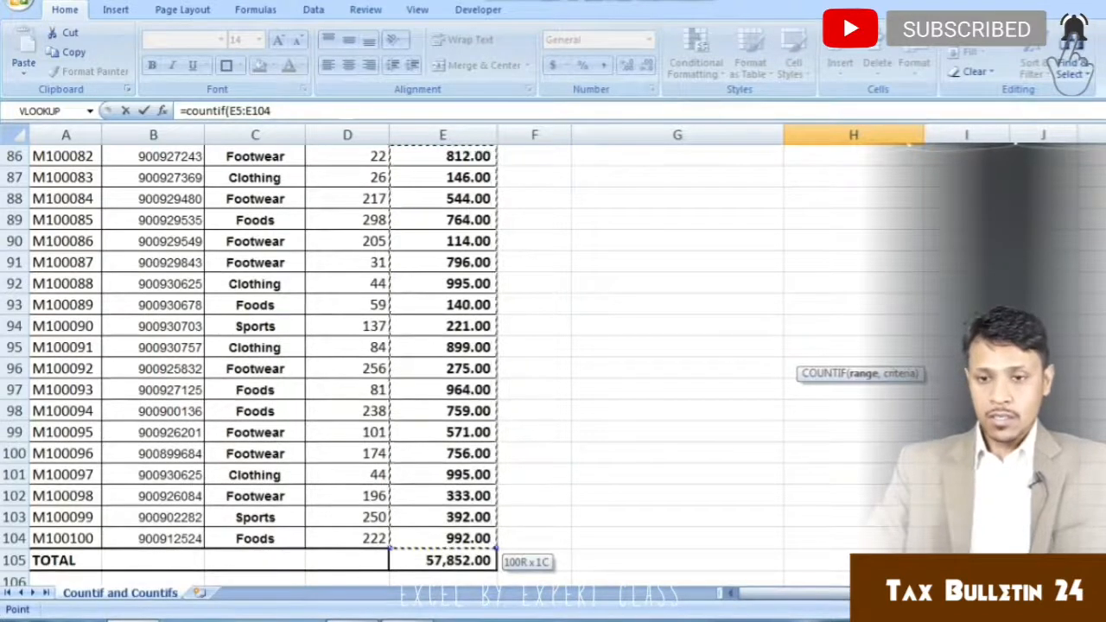
Add the criterion "<300" and complete the formula as =COUNTIF(E5:E104,"<300").
text(,)
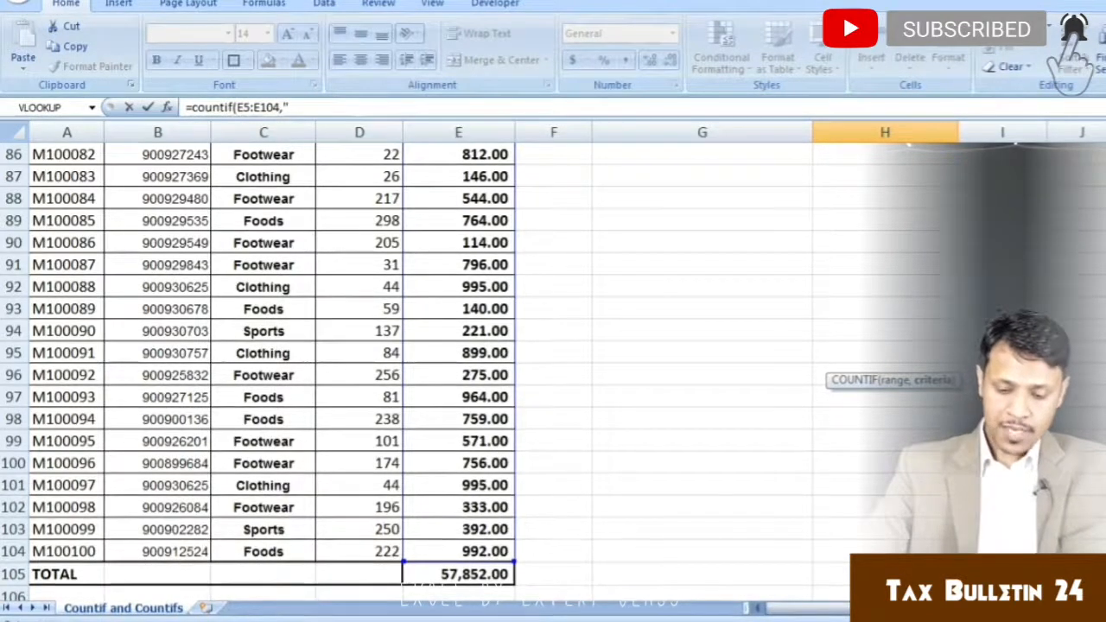
text(<)
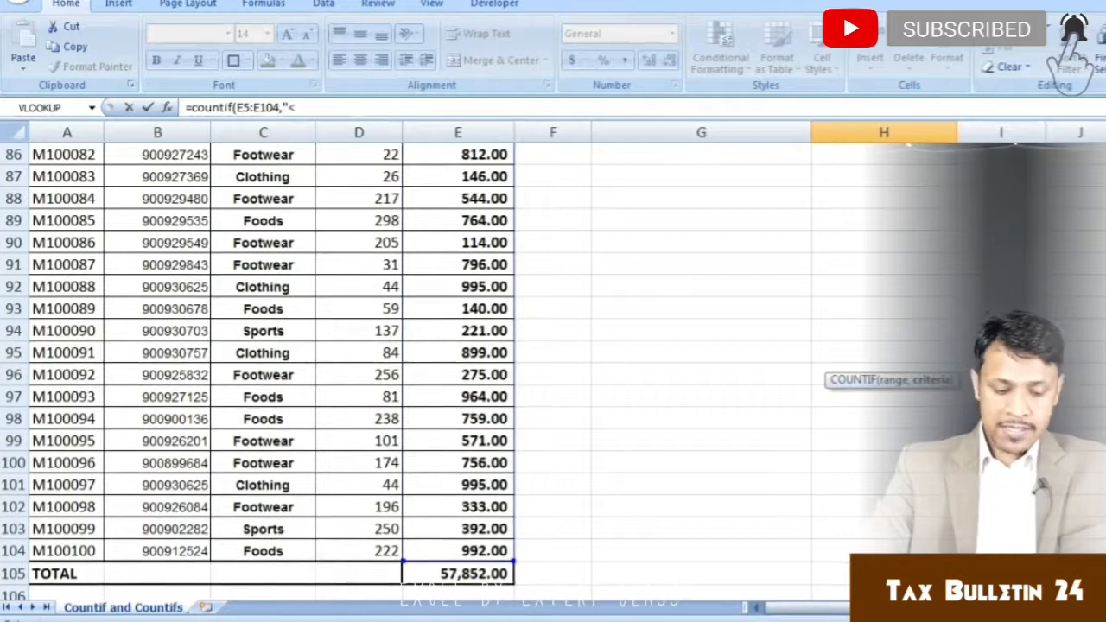
text(300))
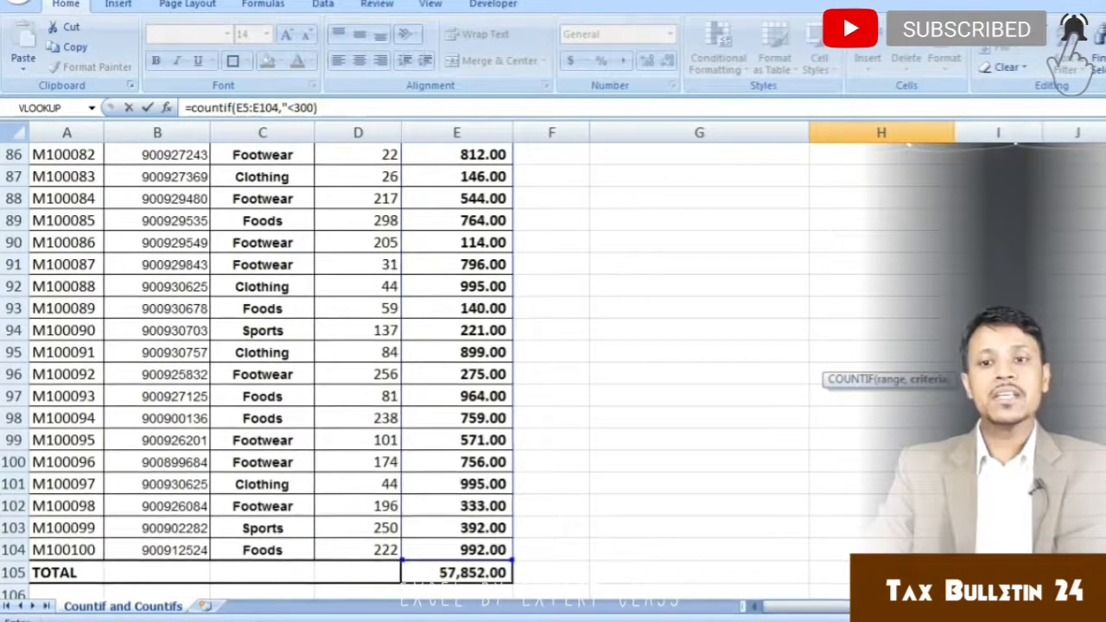
key(BackSpace)
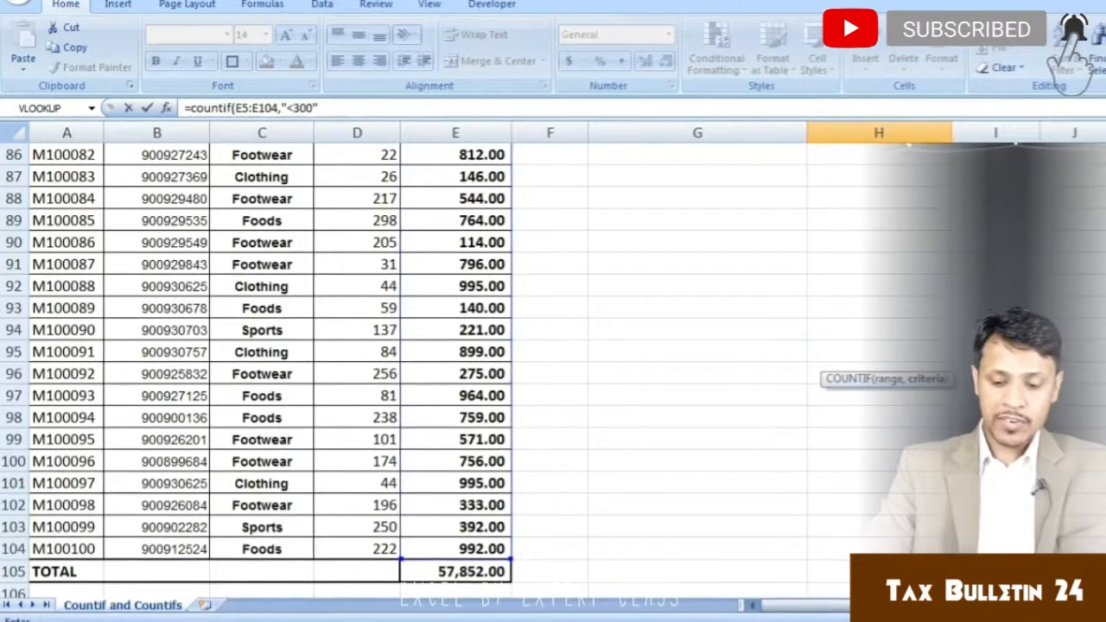
text("))
key(Return)
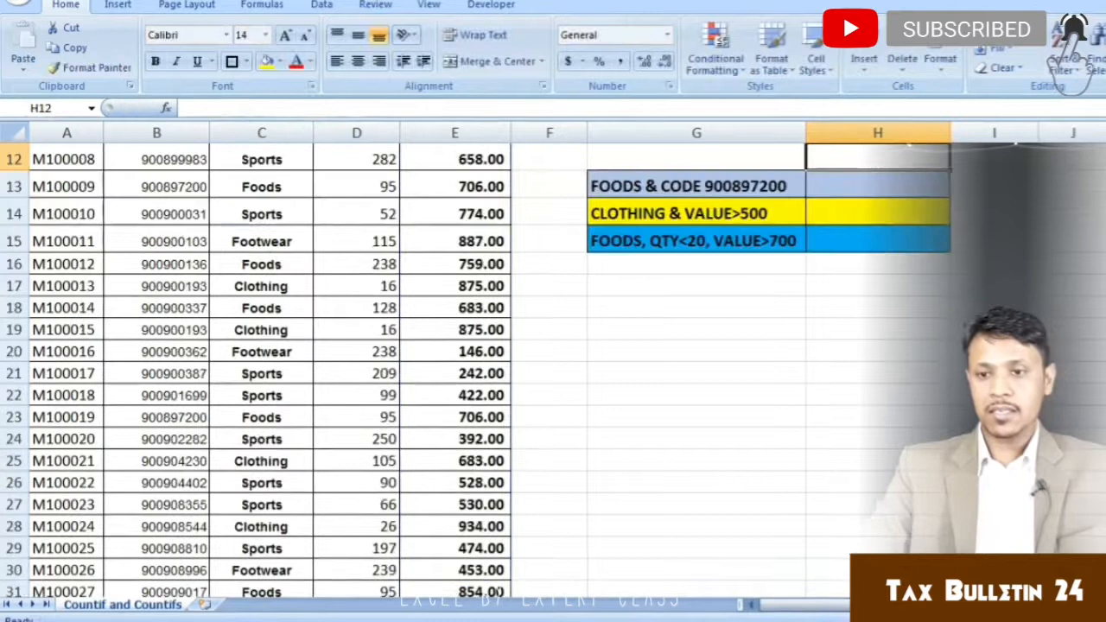
Review the category results in column H and the VALUE <300 result in H11.
key(Up)
key(Up)
key(Up)
key(Up)
key(Up)
key(Down)
key(Down)
key(Down)
key(Down)
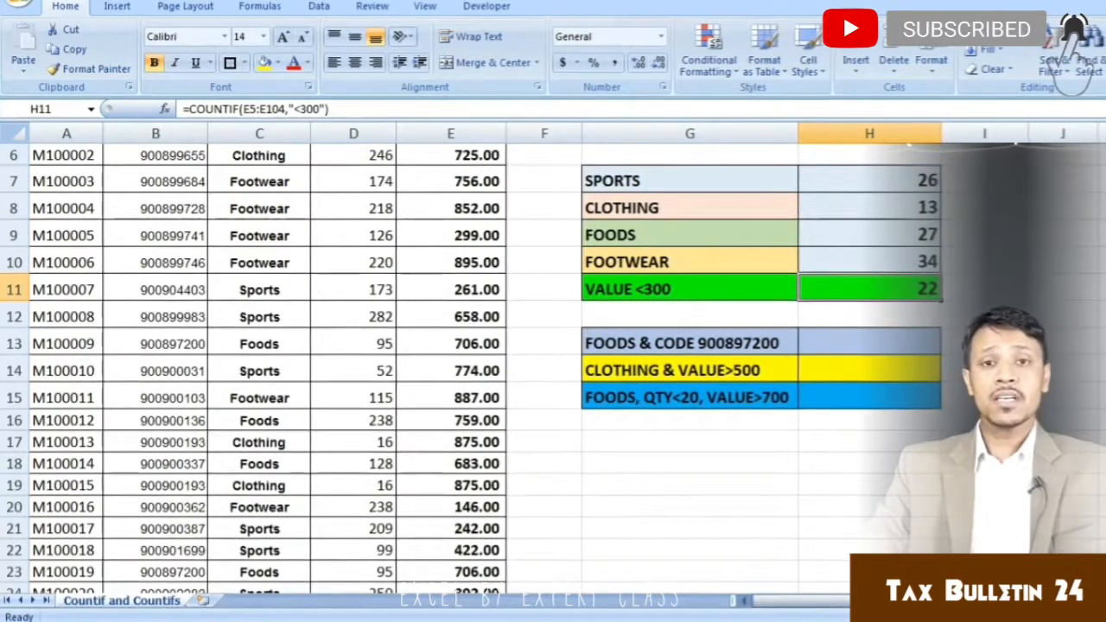
Filter the Value column with a Less Than number filter of 300.
key(Left)
key(Left)
key(Left)
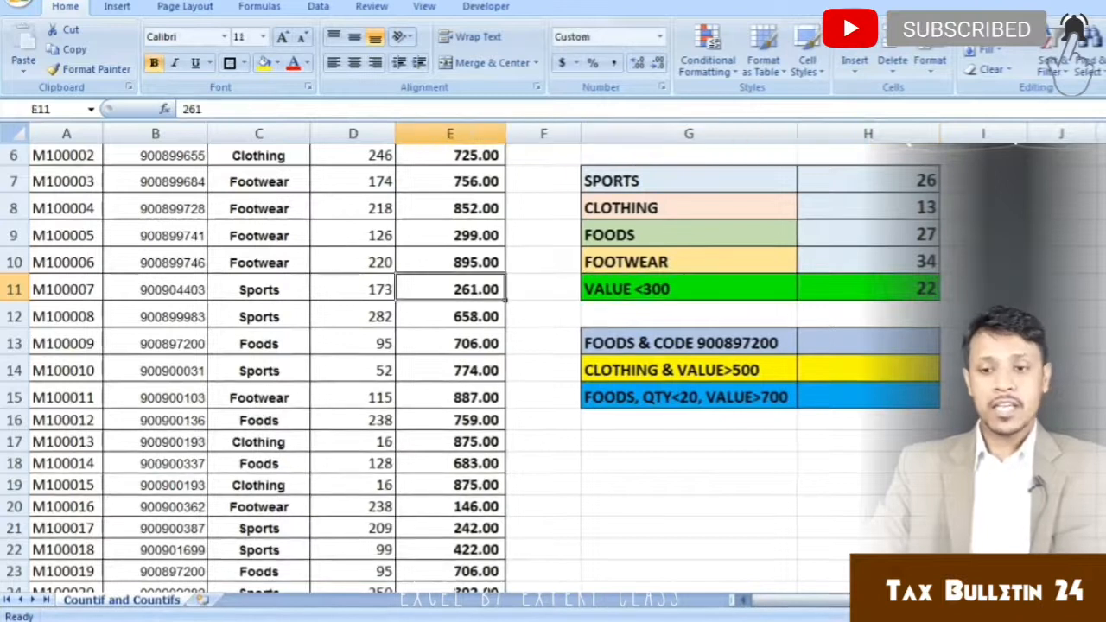
key(ctrl+Up)
key(Up)
key(Down)
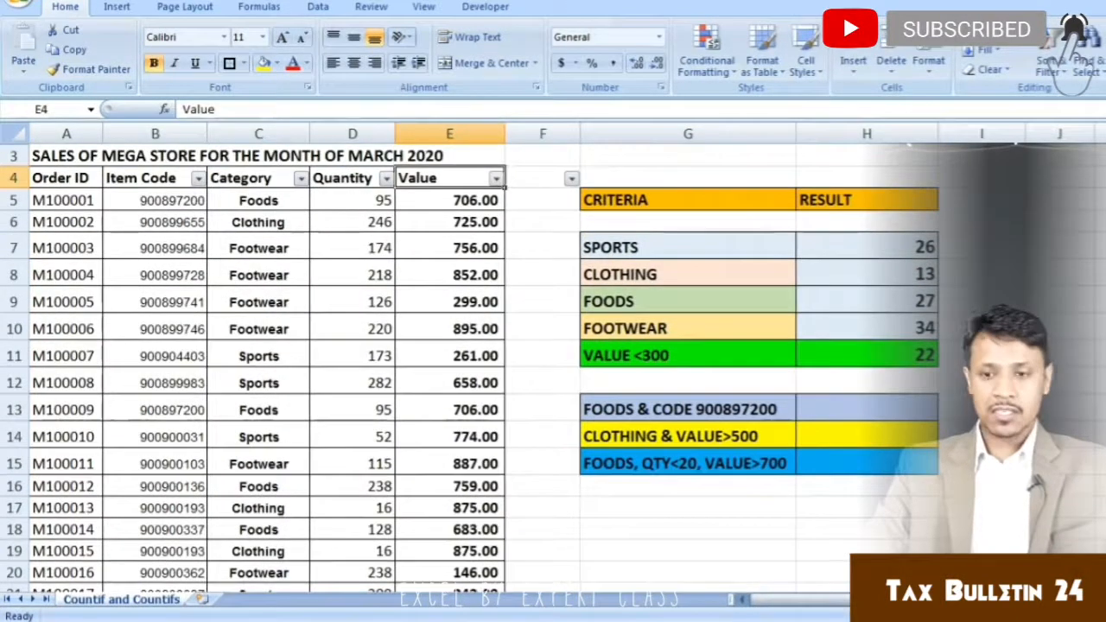
key(alt+Down)
key(Down)
key(Down)
key(Down)
key(Down)
key(Down)
key(Down)
key(Right)
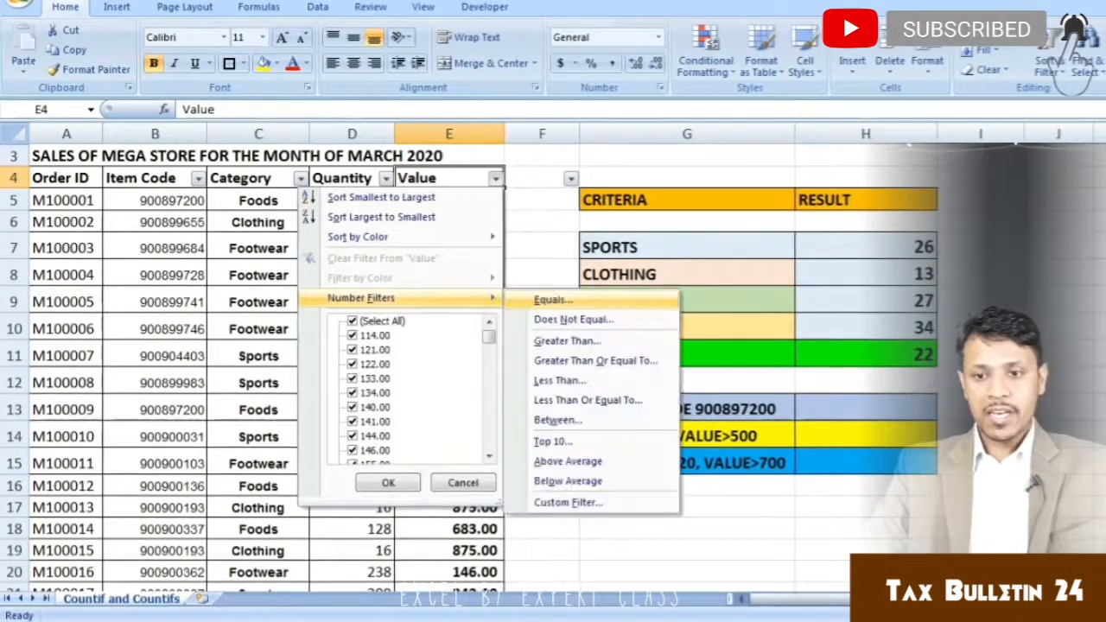
key(Down)
key(Down)
key(Down)
key(Down)
key(Down)
key(Up)
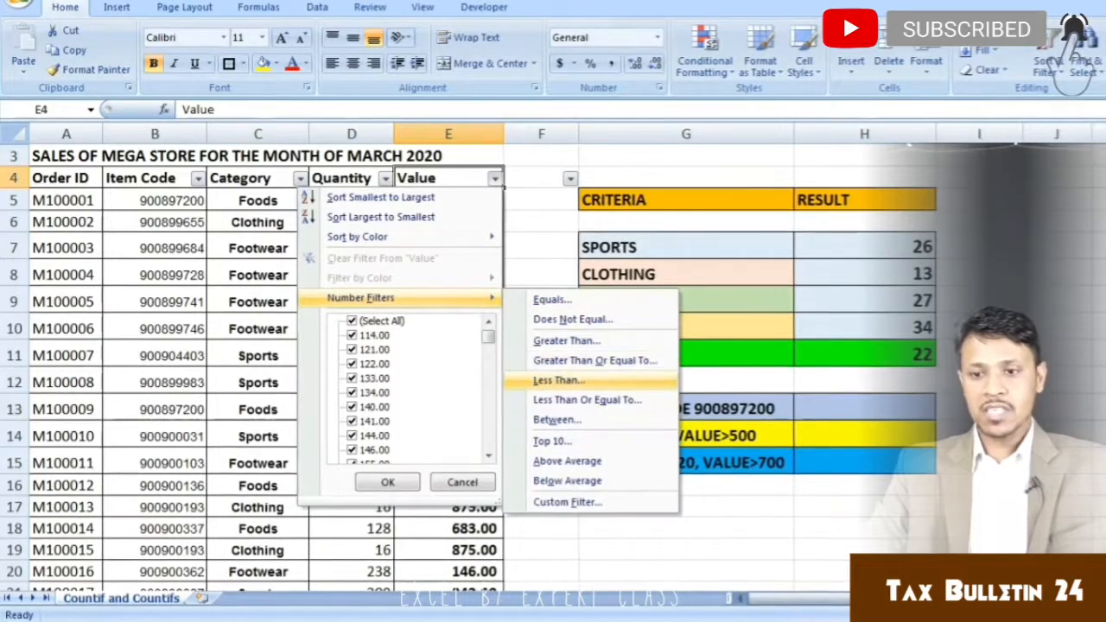
key(Up)
key(Down)
key(Return)
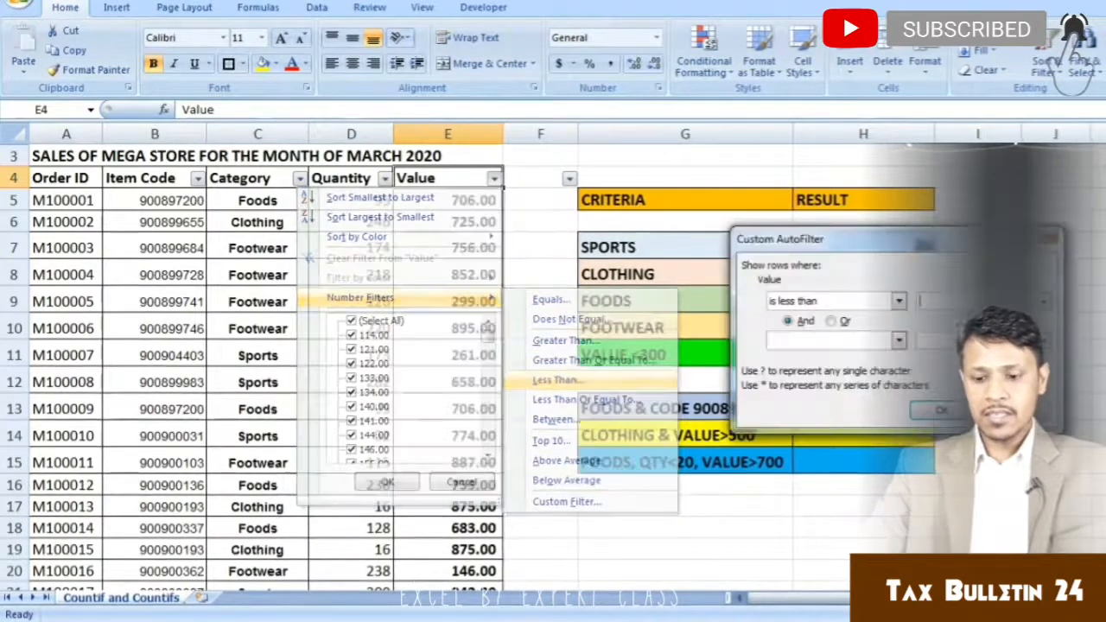
text(300)
key(Return)
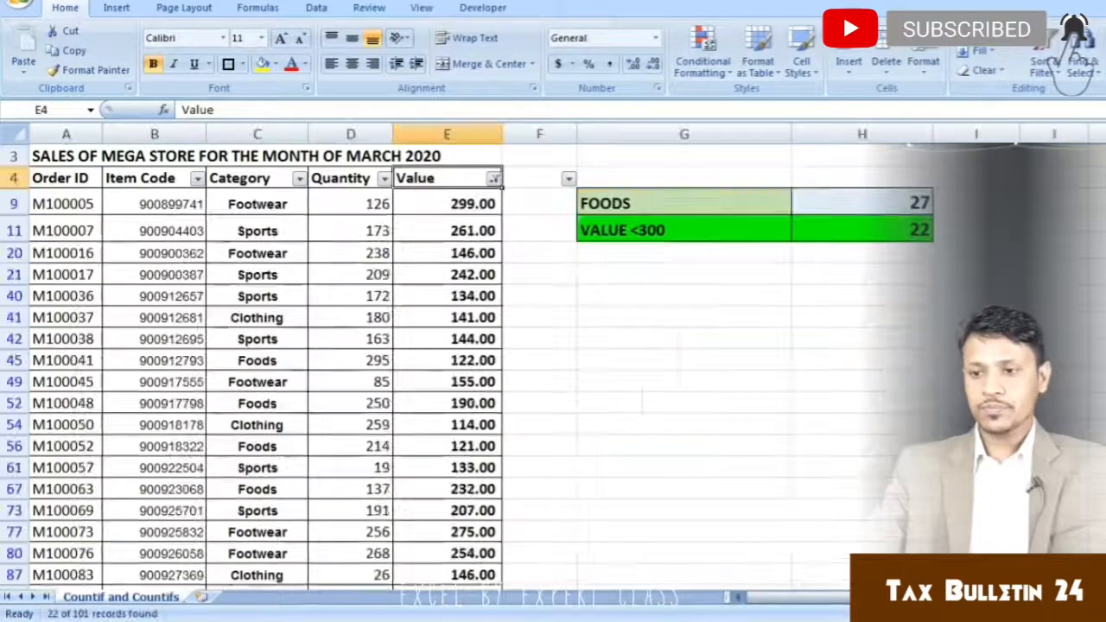
Select the filtered cells of the Value column to check how many records are below 300.
key(Down)
key(ctrl+shift+Down)
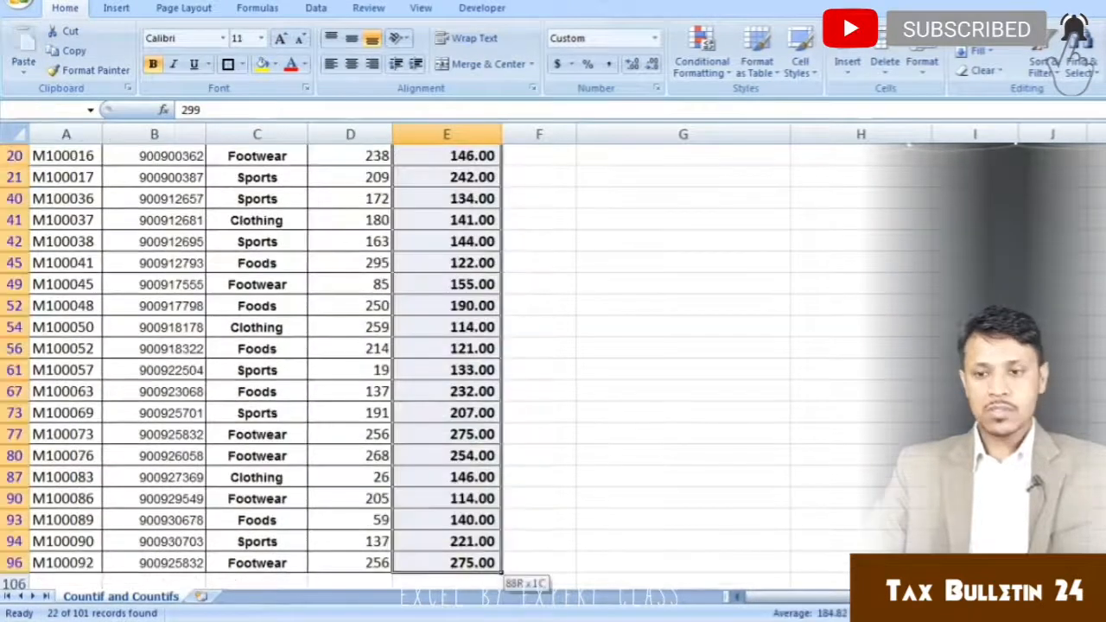
key(shift+Down)
key(shift+Down)
key(shift+Up)
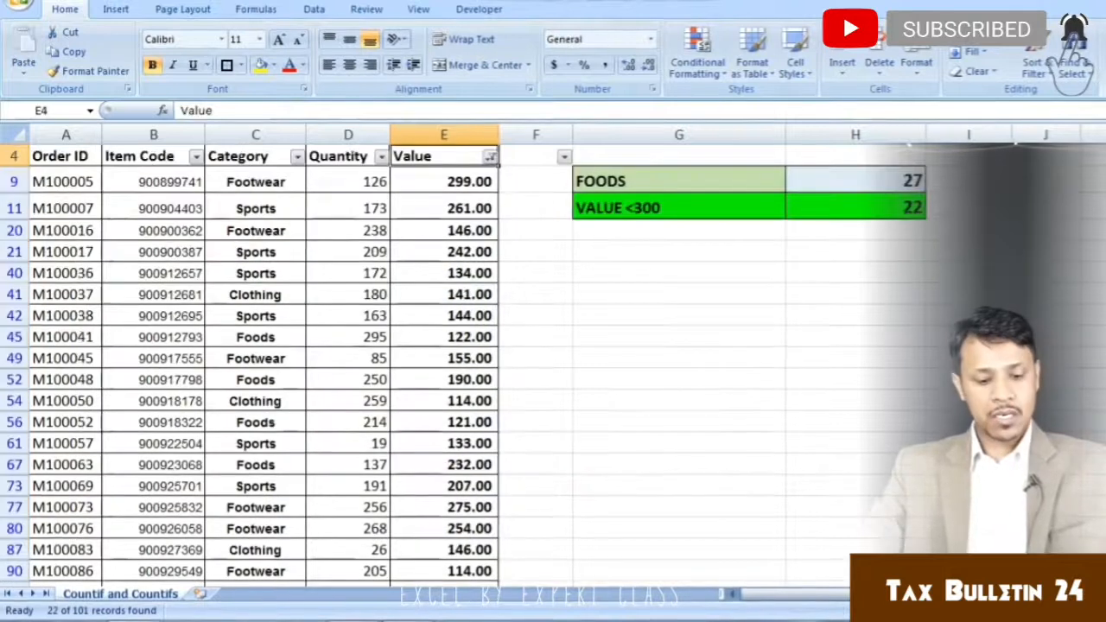
key(alt+f)
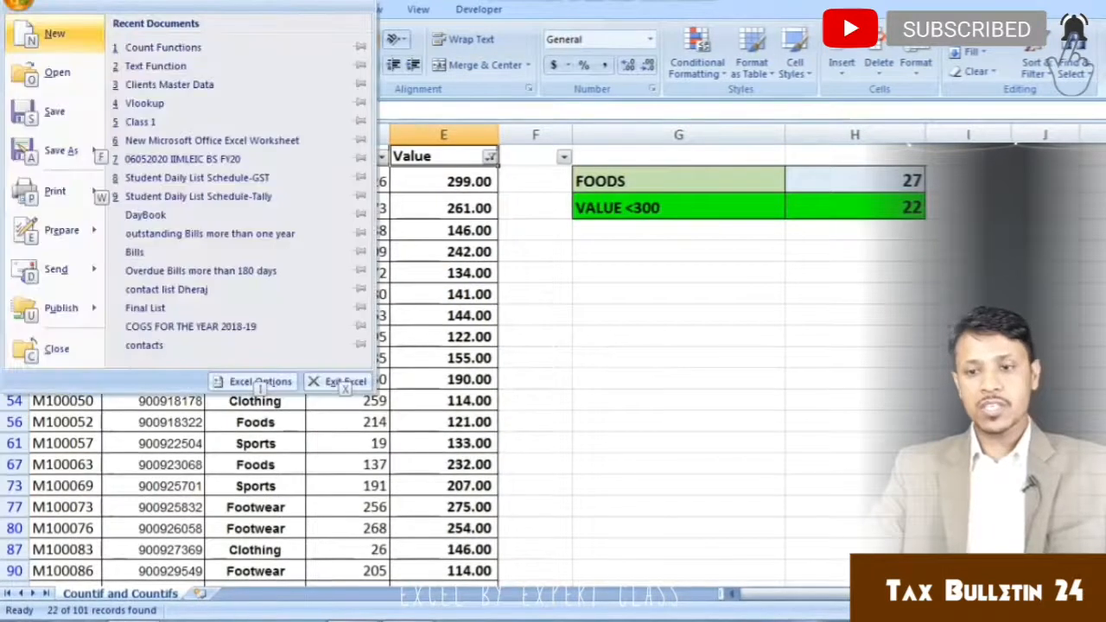
key(Escape)
key(alt+f)
key(Escape)
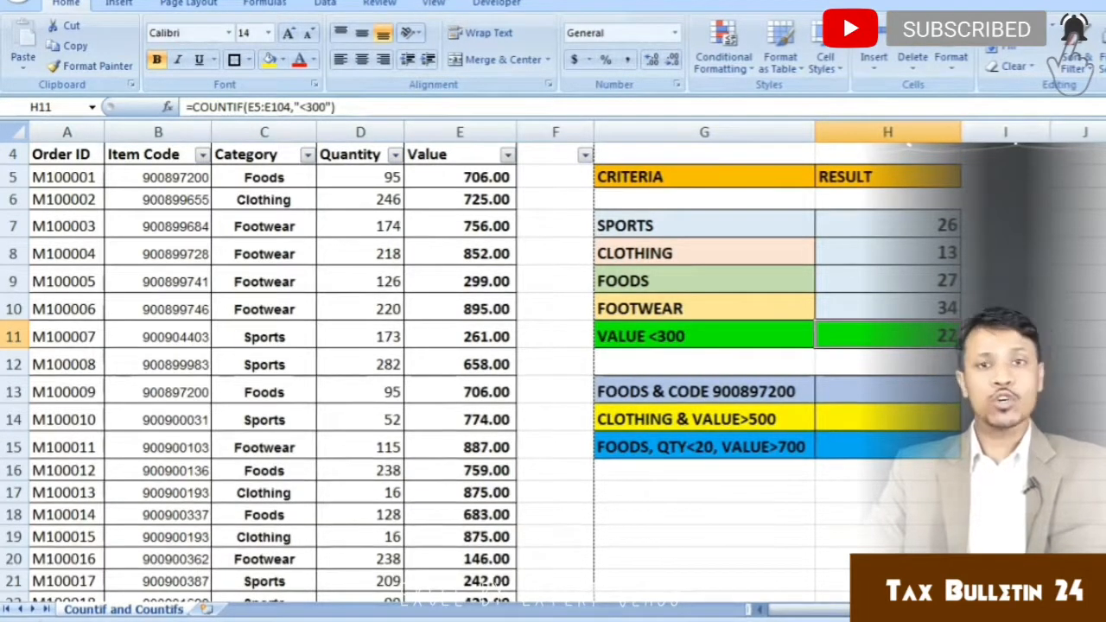
Start a COUNTIFS formula in H13 with the Category range C5:C104 and the criterion "foods".
click(887, 364)
click(887, 391)
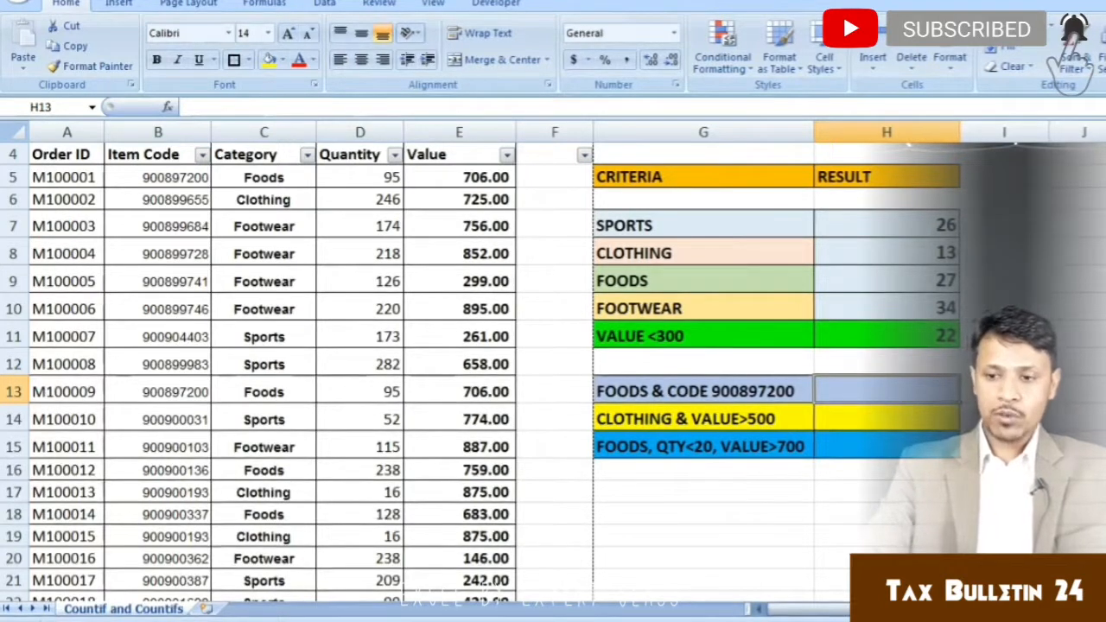
text(=countif)
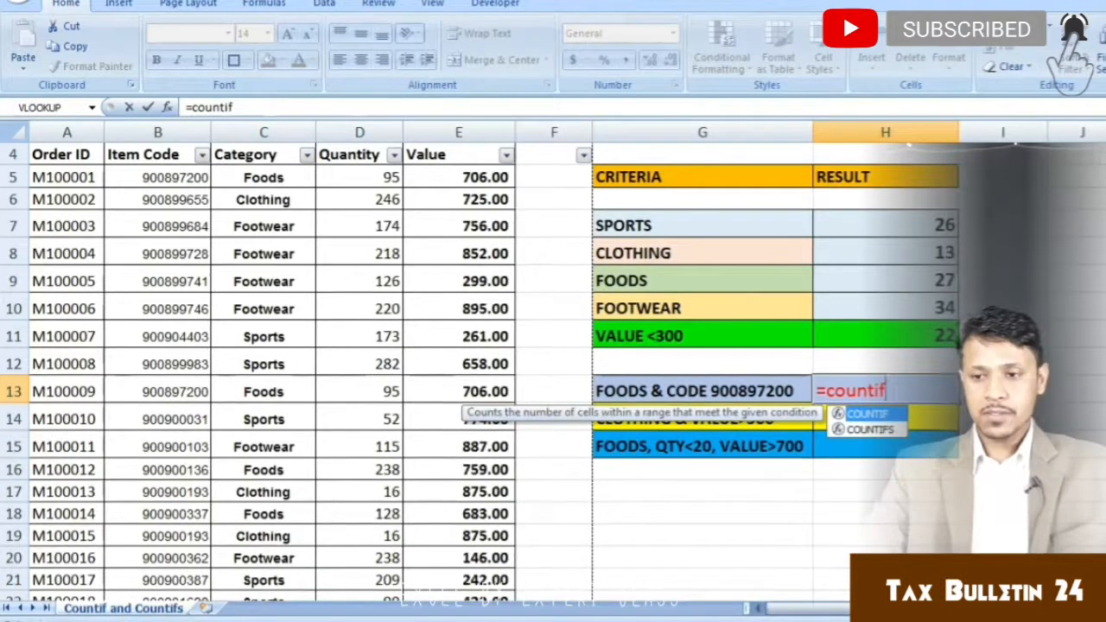
text(s)
key(Tab)
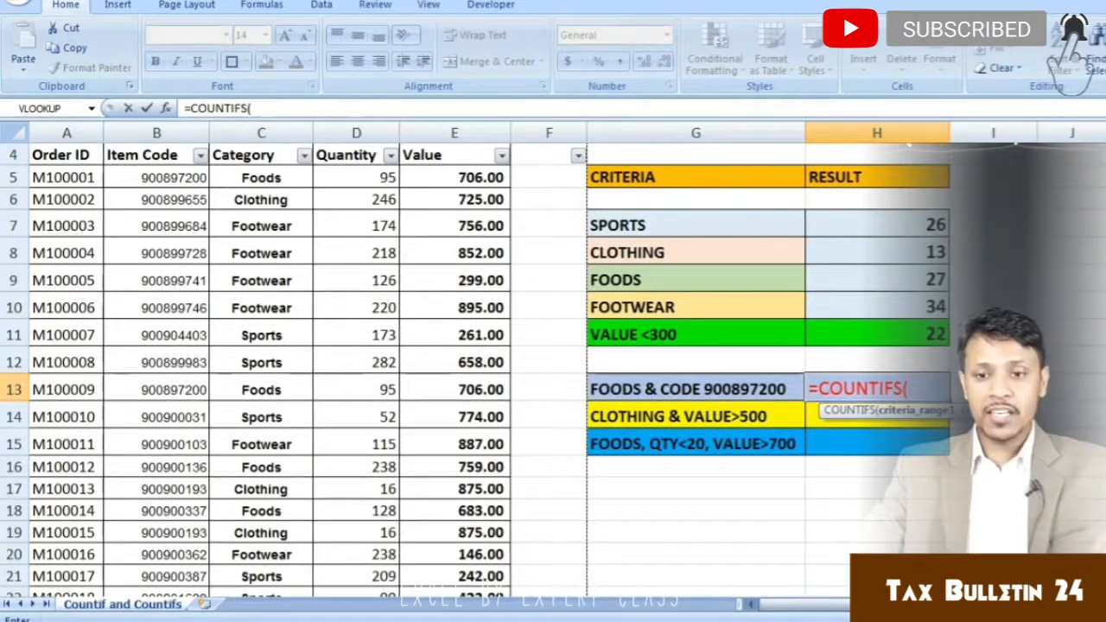
click(261, 177)
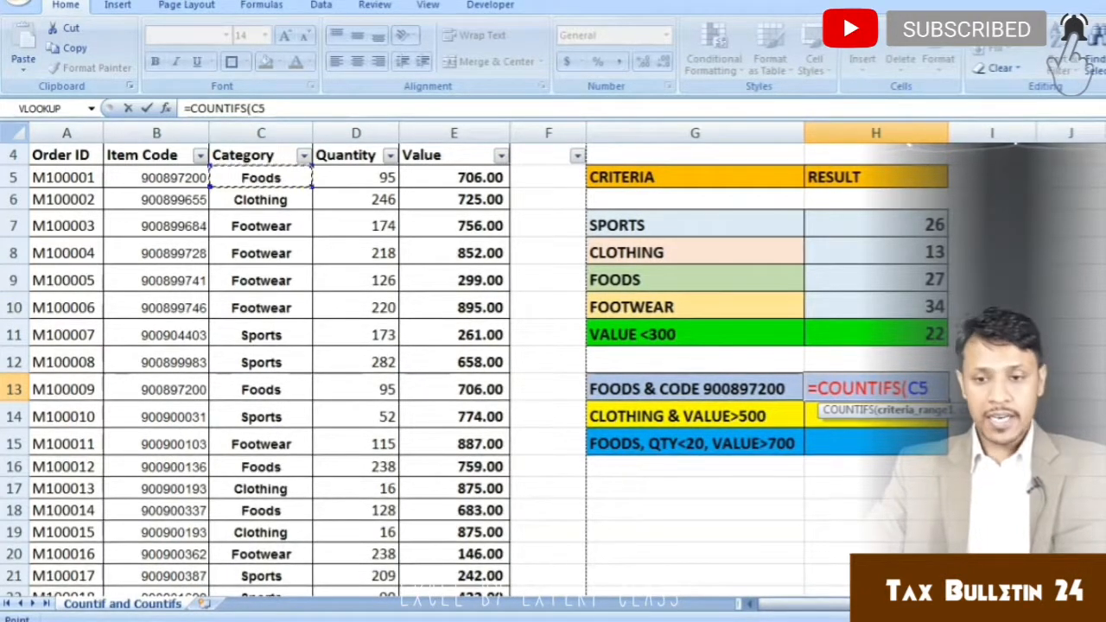
drag(310, 182, 310, 557)
text(,)
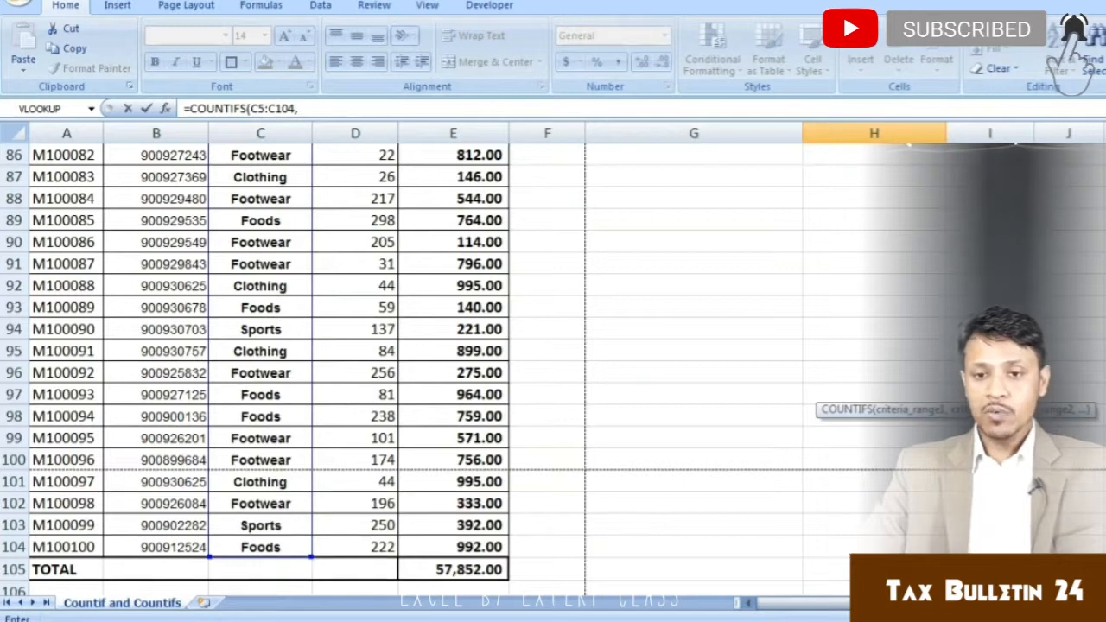
text("foods",)
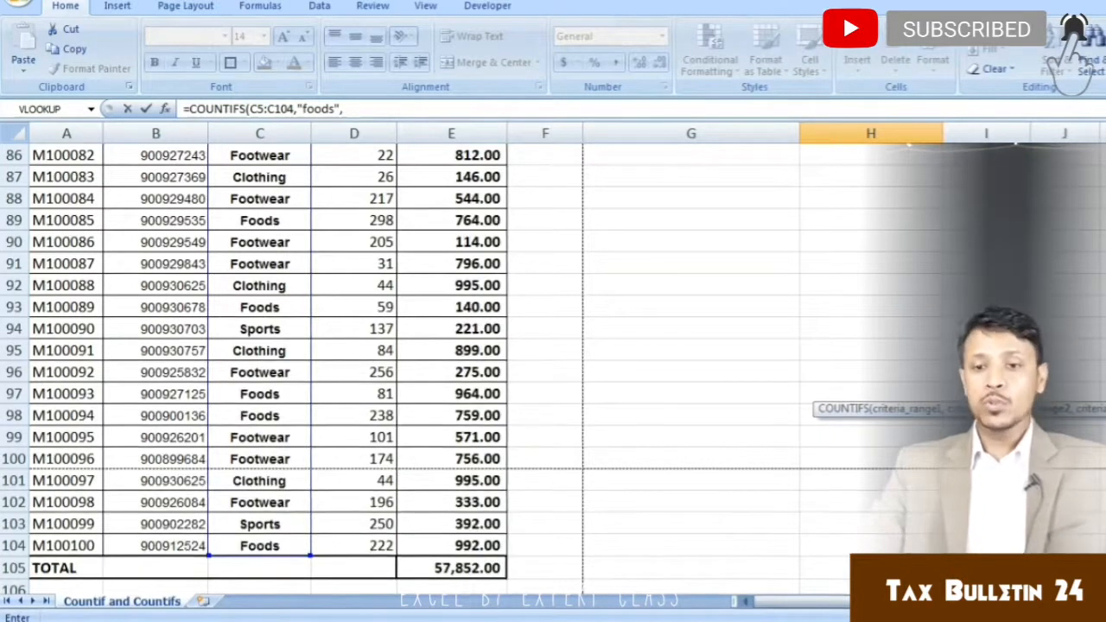
Add the Item Code range B5:B104 as the second criteria range of the H13 formula.
key(Up)
key(Left)
key(Left)
key(Left)
key(Left)
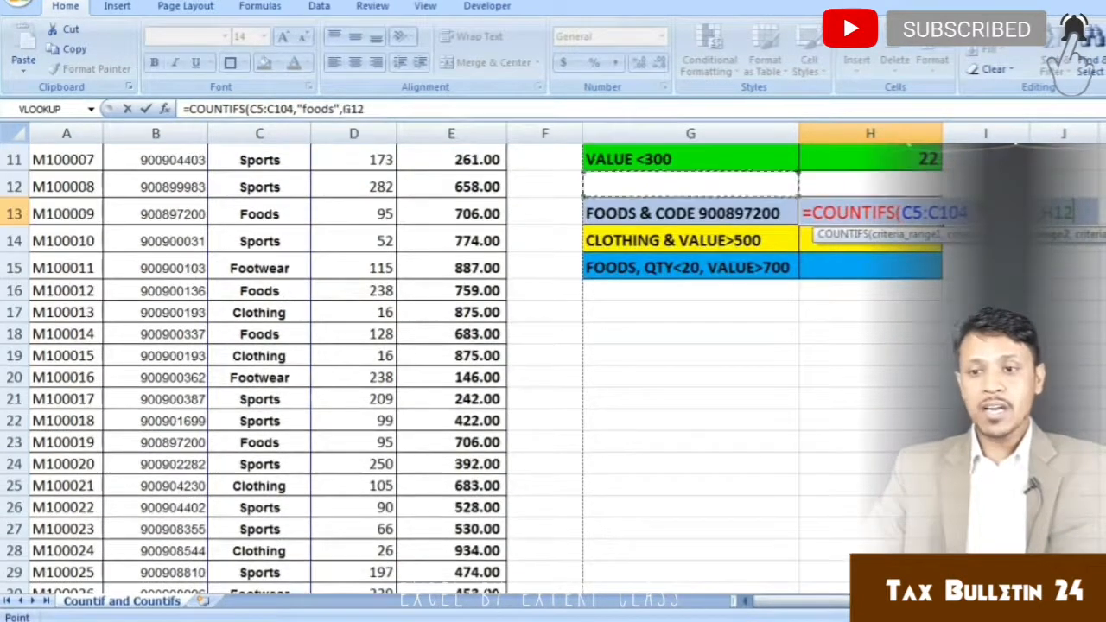
key(Up)
key(Up)
key(Up)
key(Up)
key(Up)
key(Up)
key(Up)
key(Up)
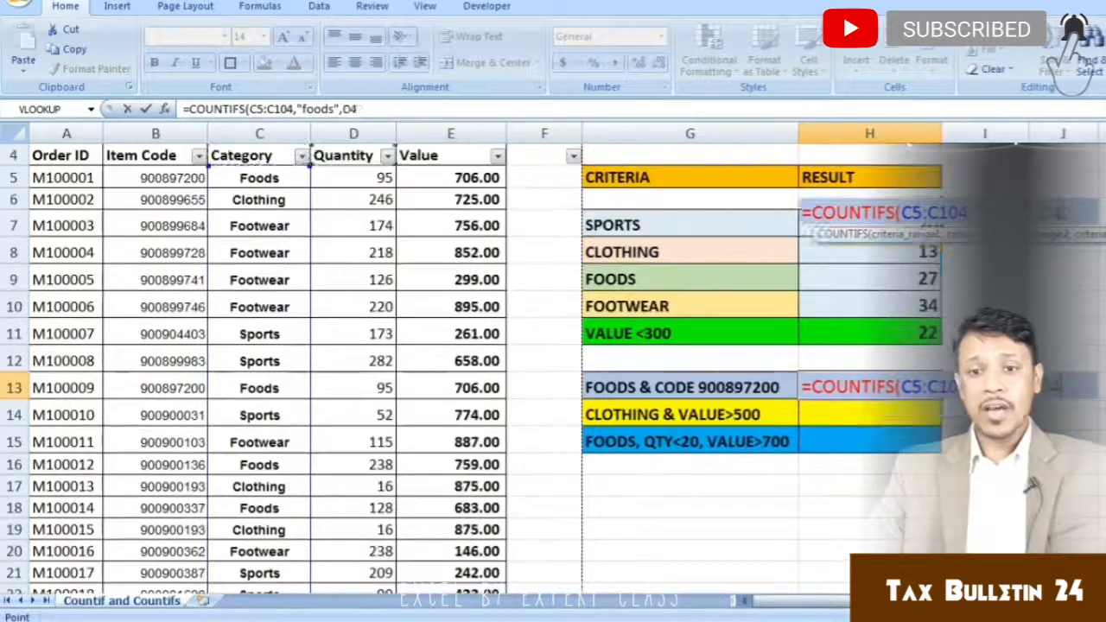
key(Left)
key(Down)
key(Left)
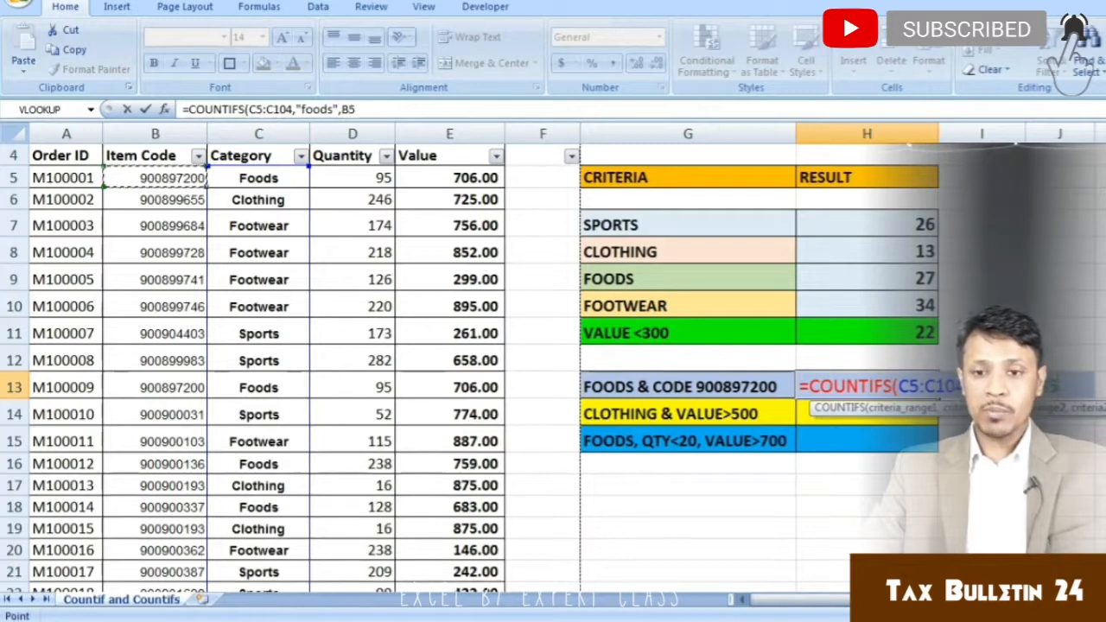
key(ctrl+shift+Down)
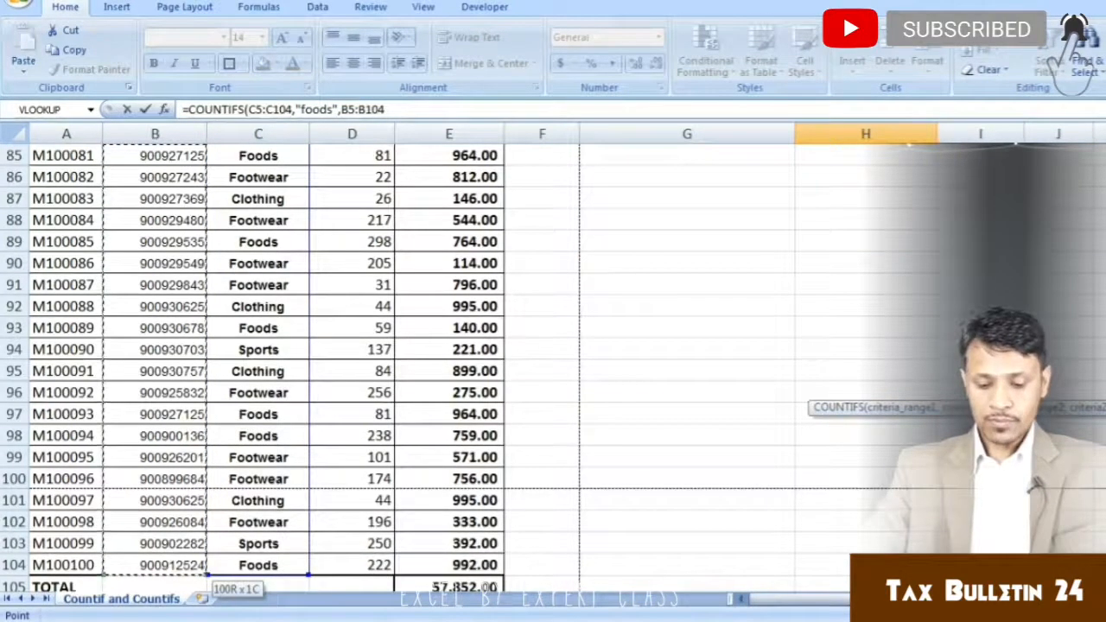
text(,)
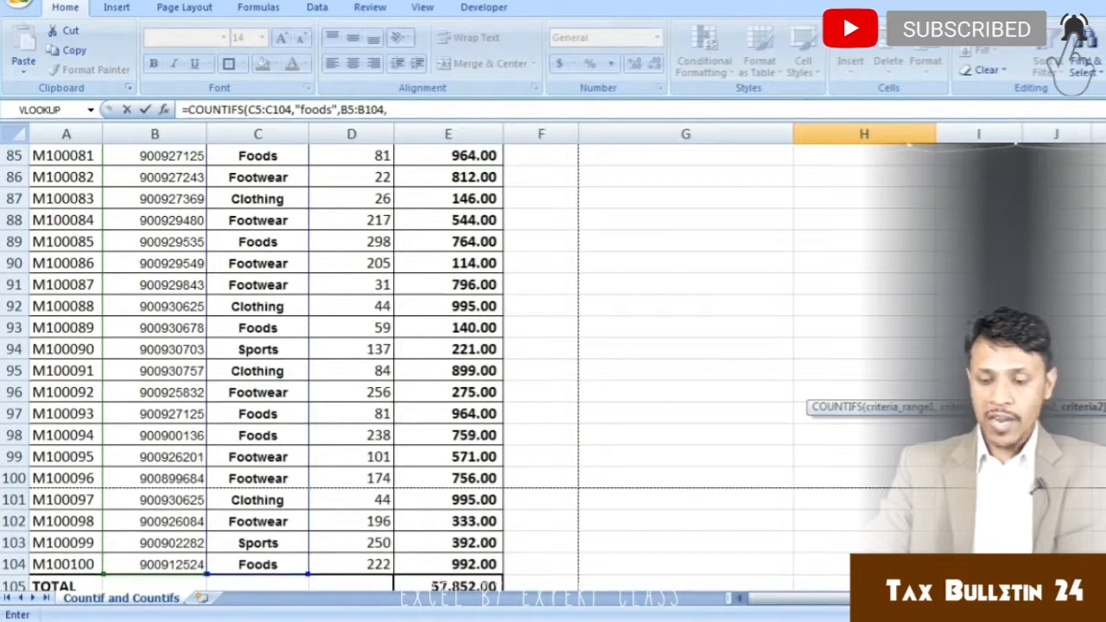
Add the item code criterion and complete the H13 formula as =COUNTIFS(C5:C104,"foods",B5:B104,"900897200").
text(")
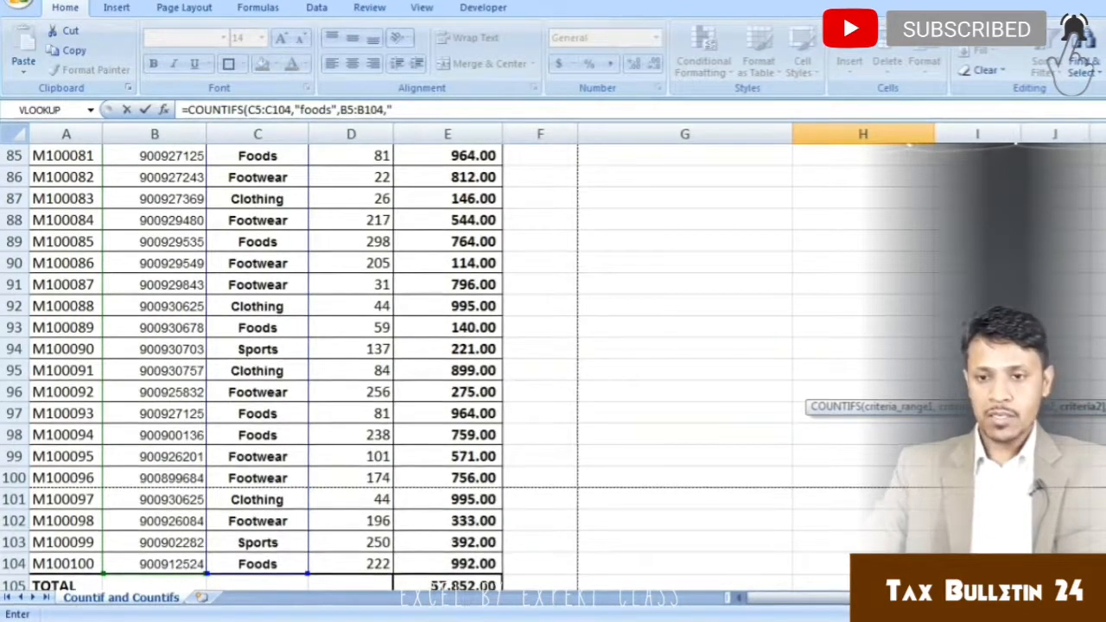
text(900)
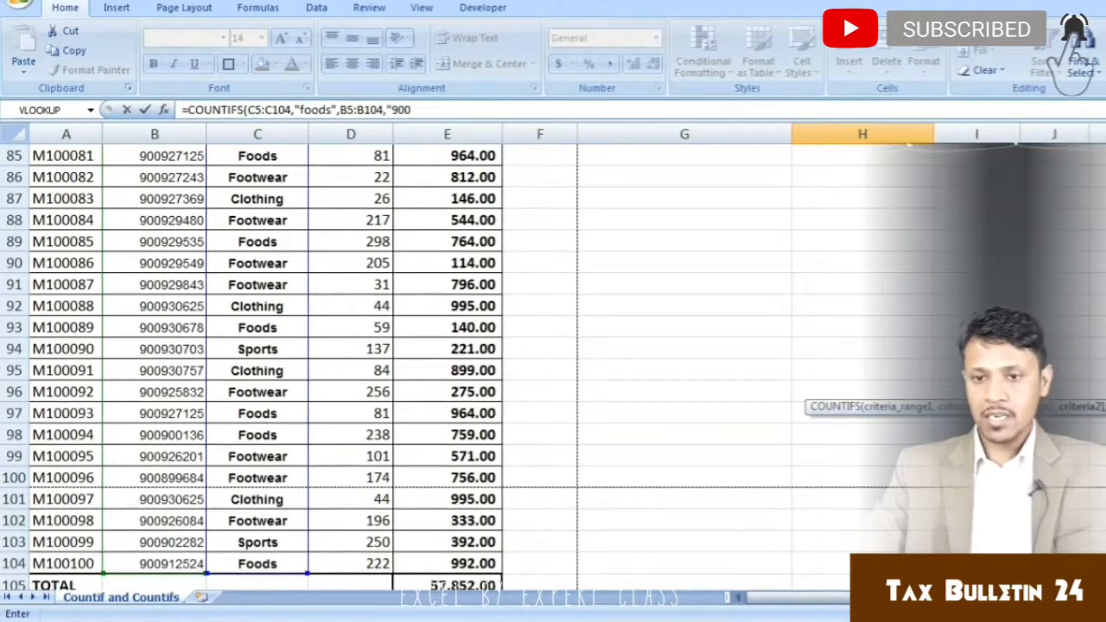
key(Return)
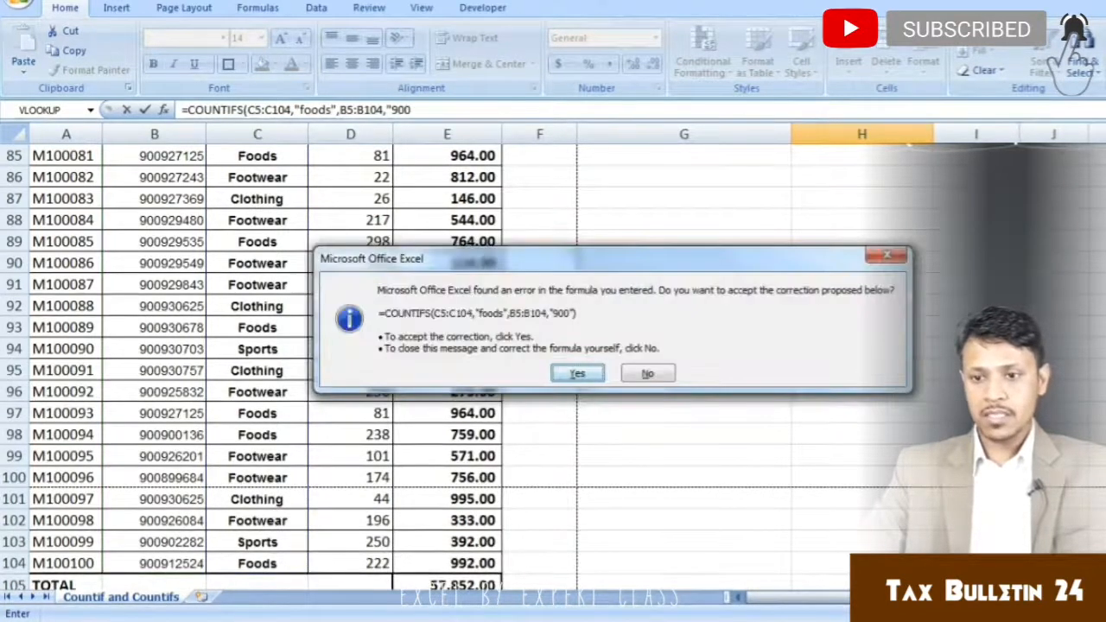
key(n)
key(Return)
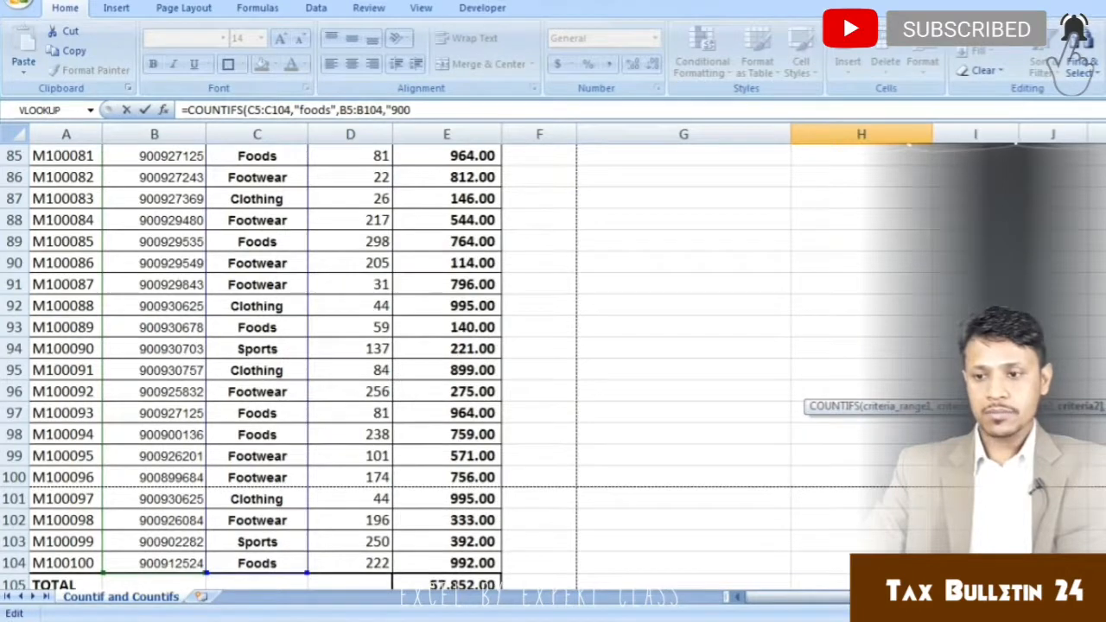
scroll(539, 363, up, 20)
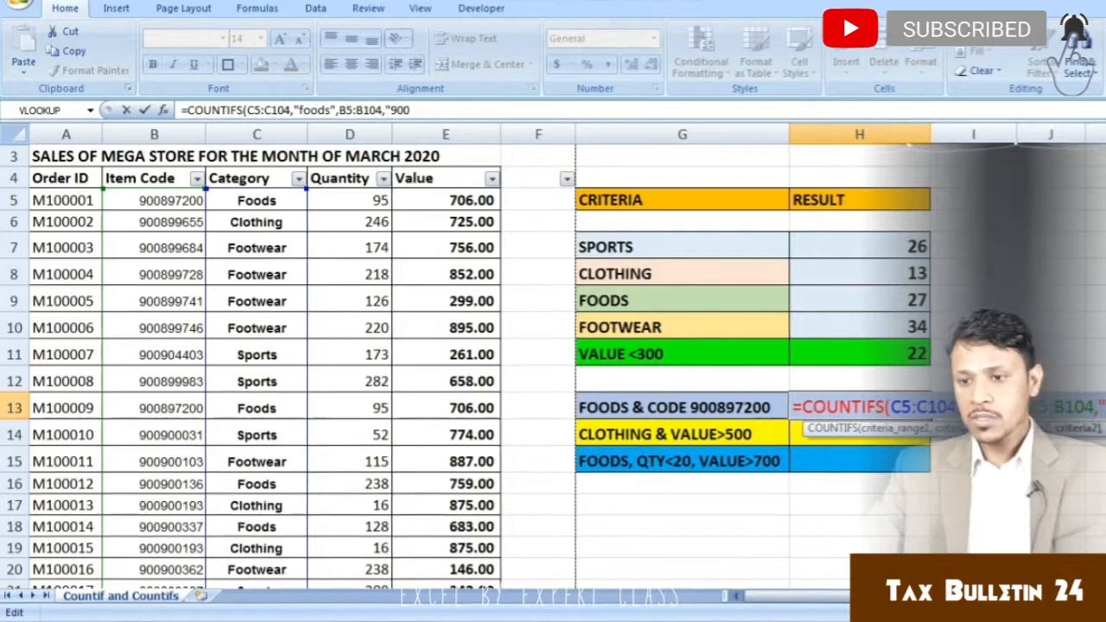
text(897200"))
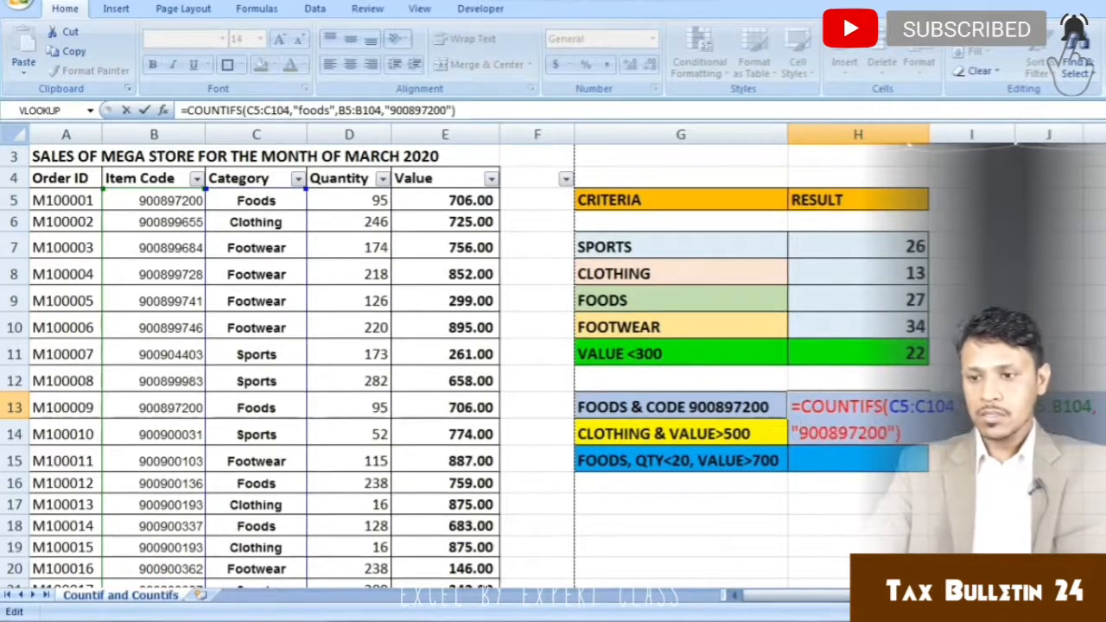
key(Return)
key(Up)
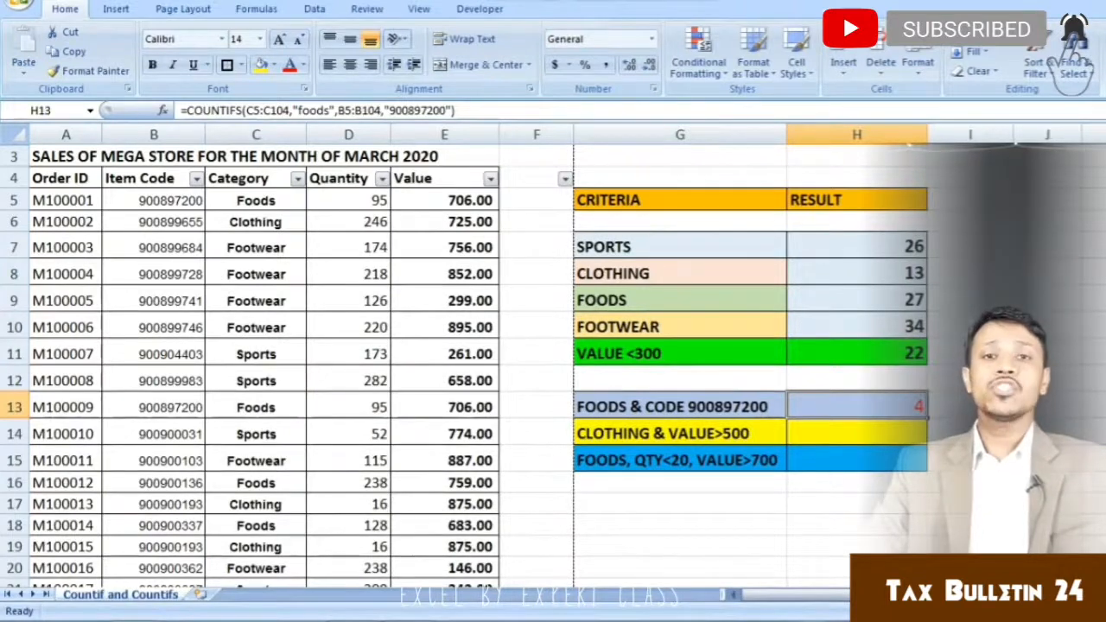
key(Left)
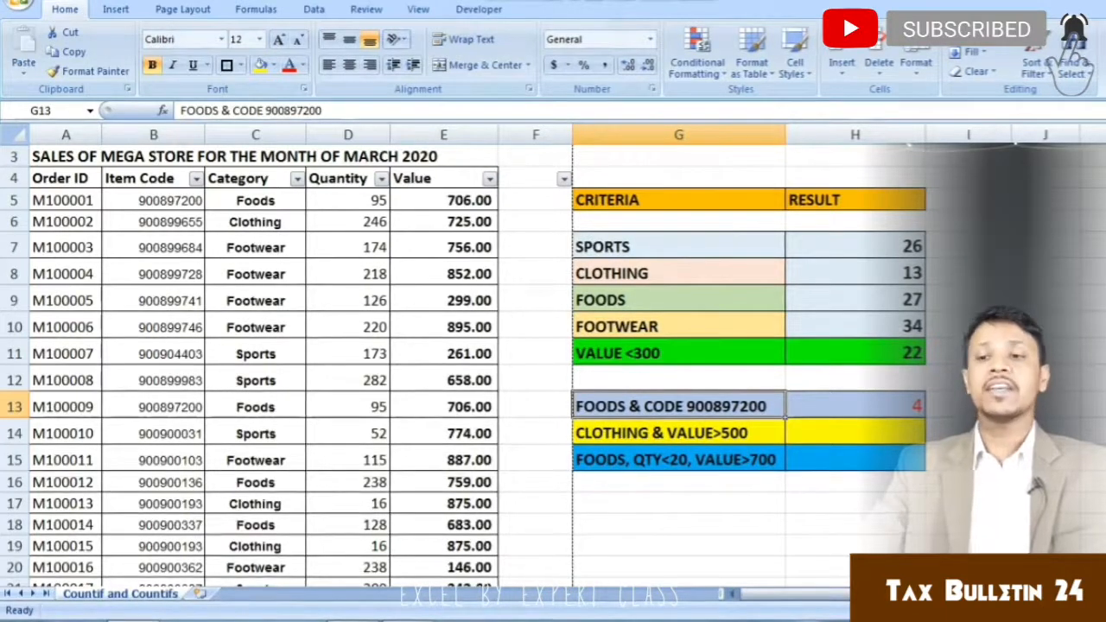
key(Right)
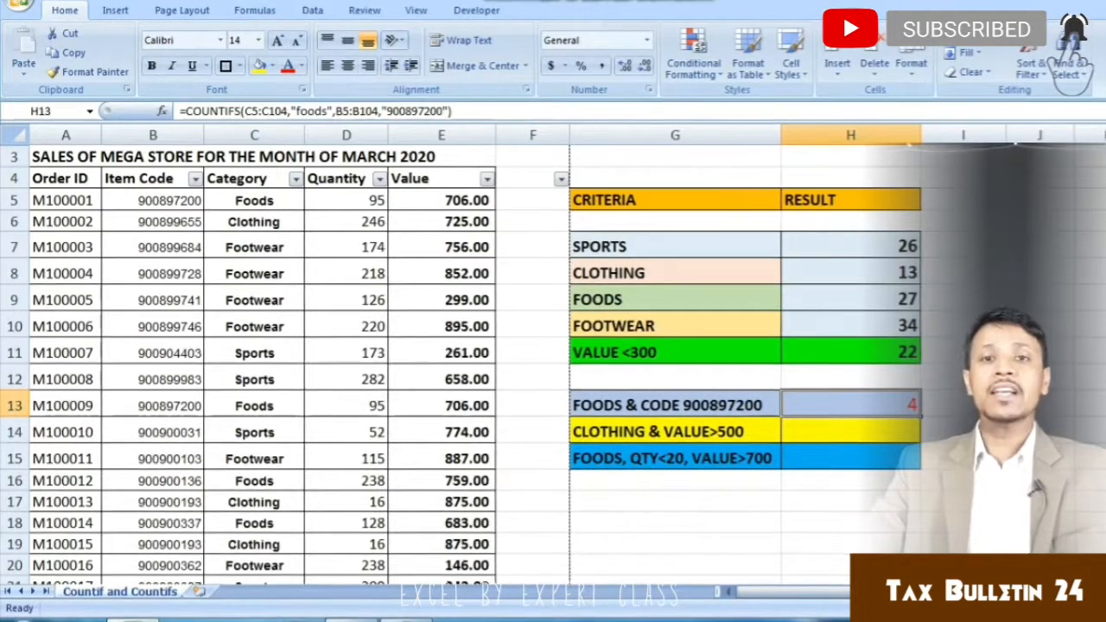
Start a COUNTIFS formula in H14 with the Category range C5:C104 as the first criteria range.
click(850, 431)
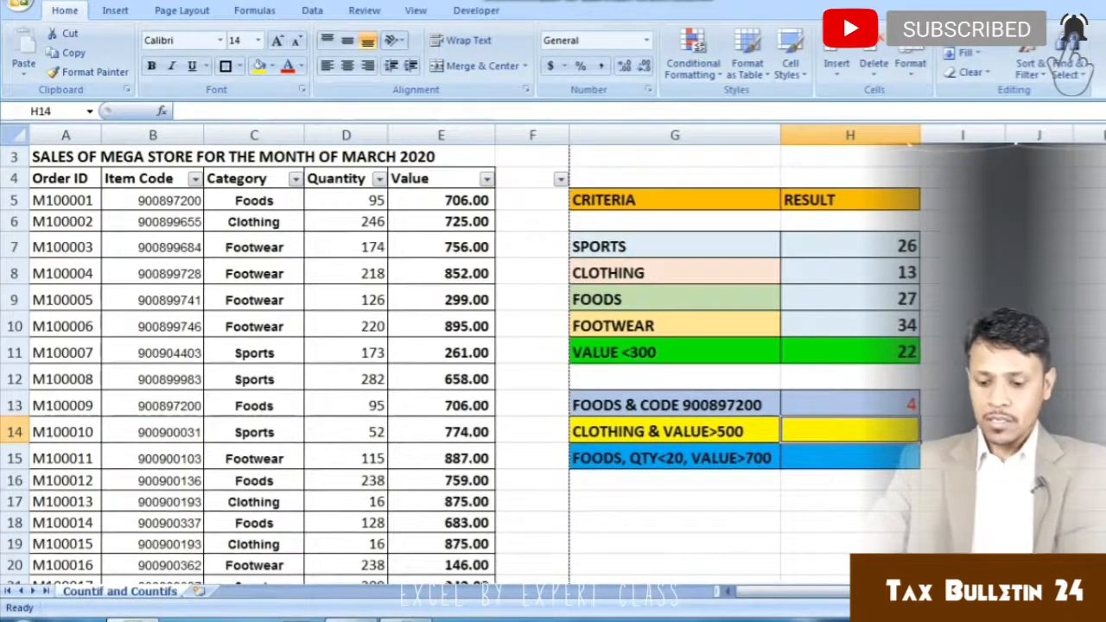
text(=)
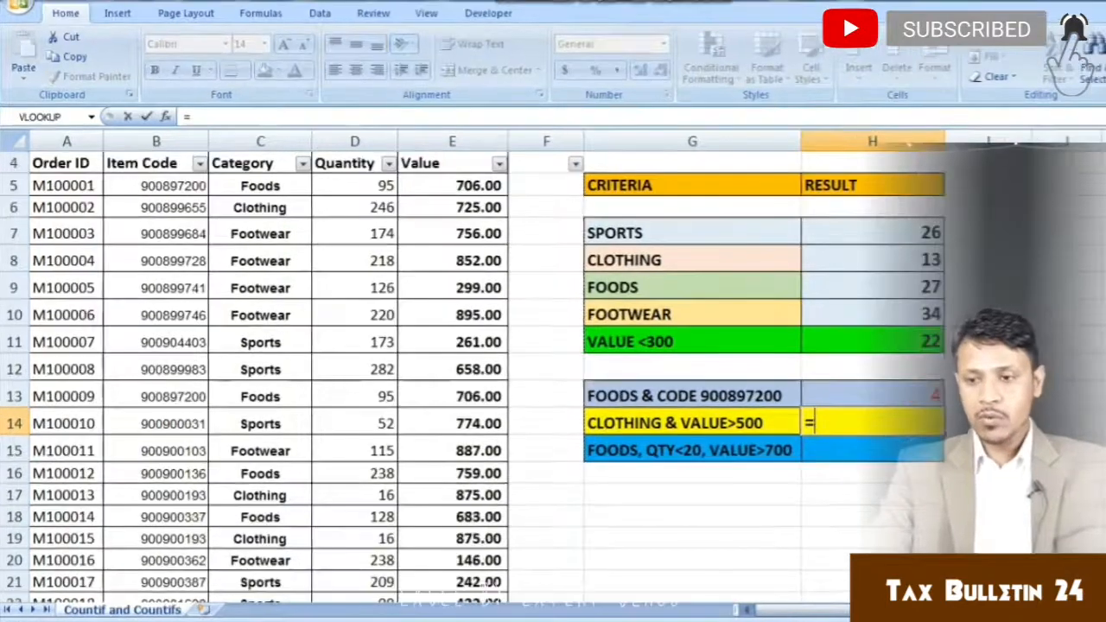
text(count)
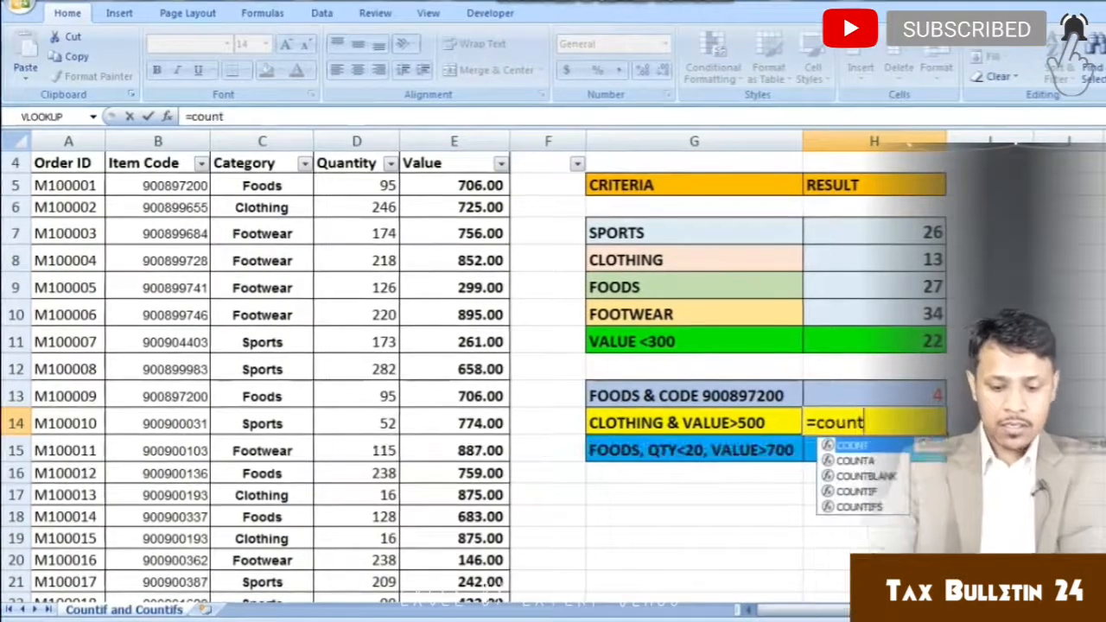
key(Down)
key(Down)
key(Down)
key(Down)
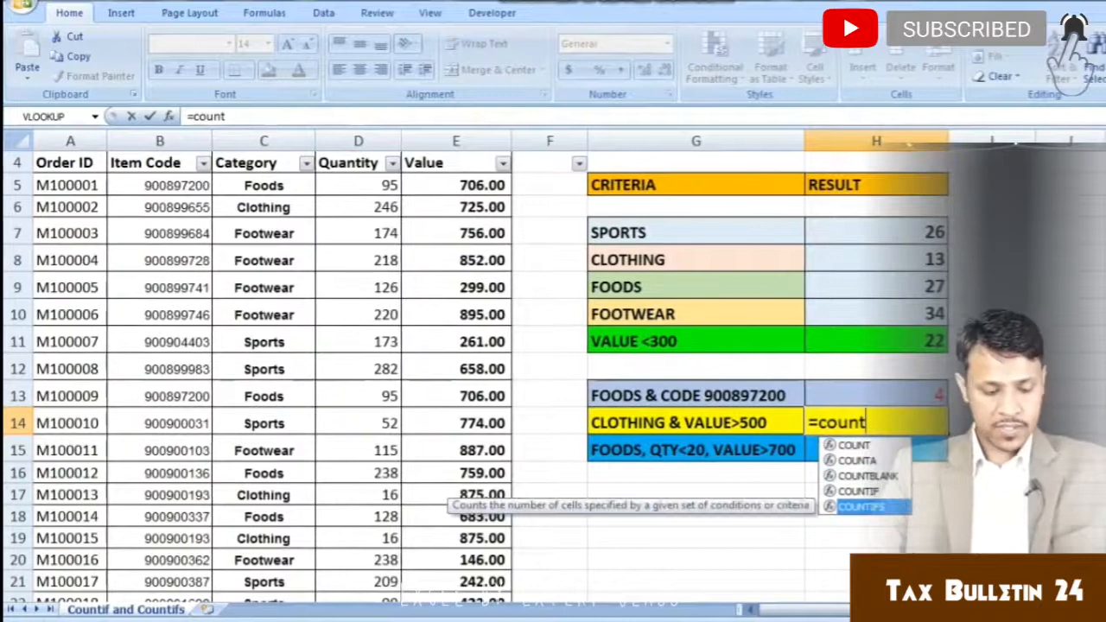
key(Tab)
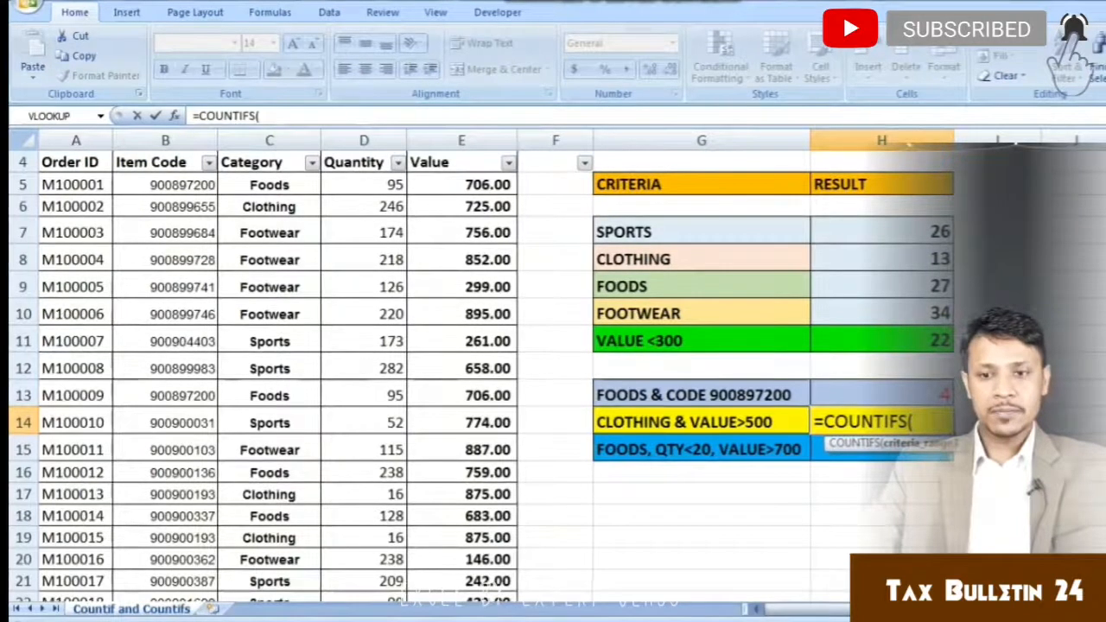
click(268, 185)
key(ctrl+shift+Down)
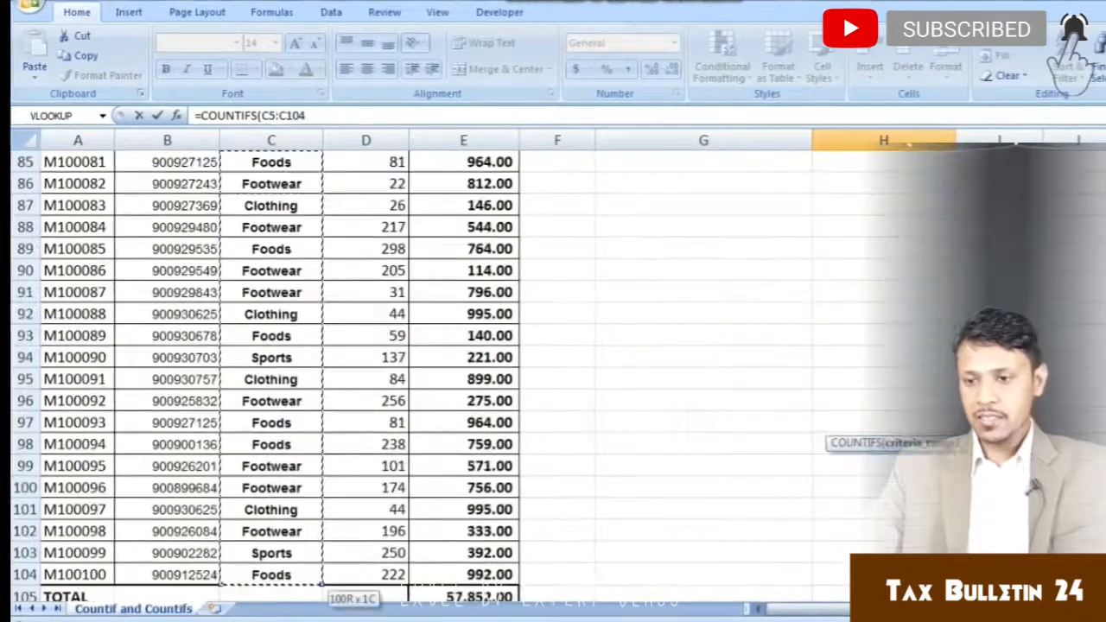
Add "clothing" as the first criterion and begin the second criteria range in the Value column.
text(,)
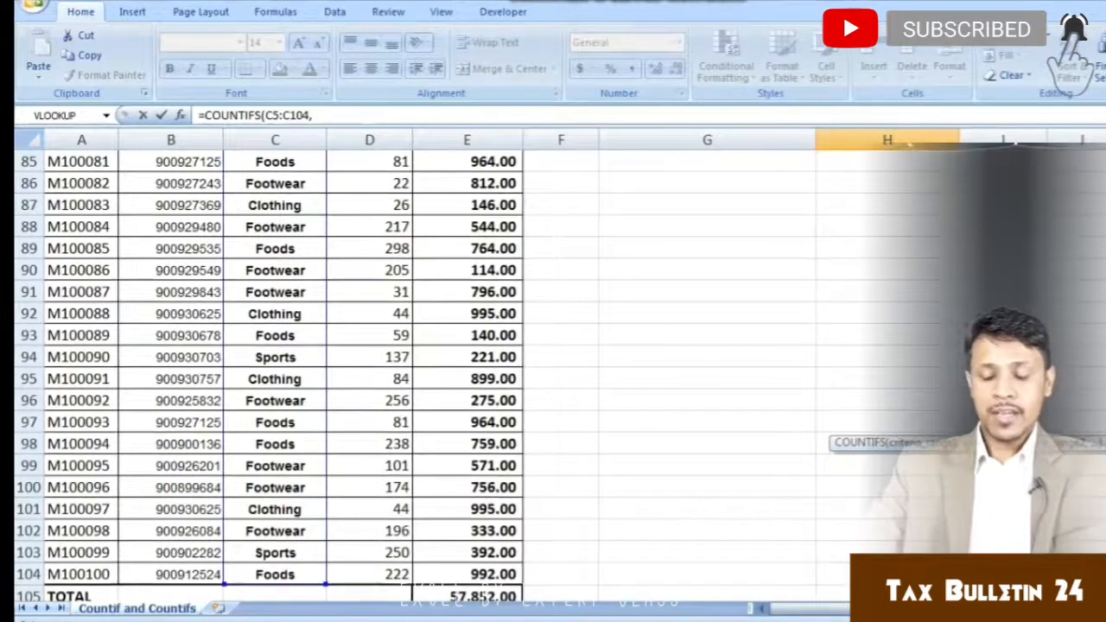
text("clo)
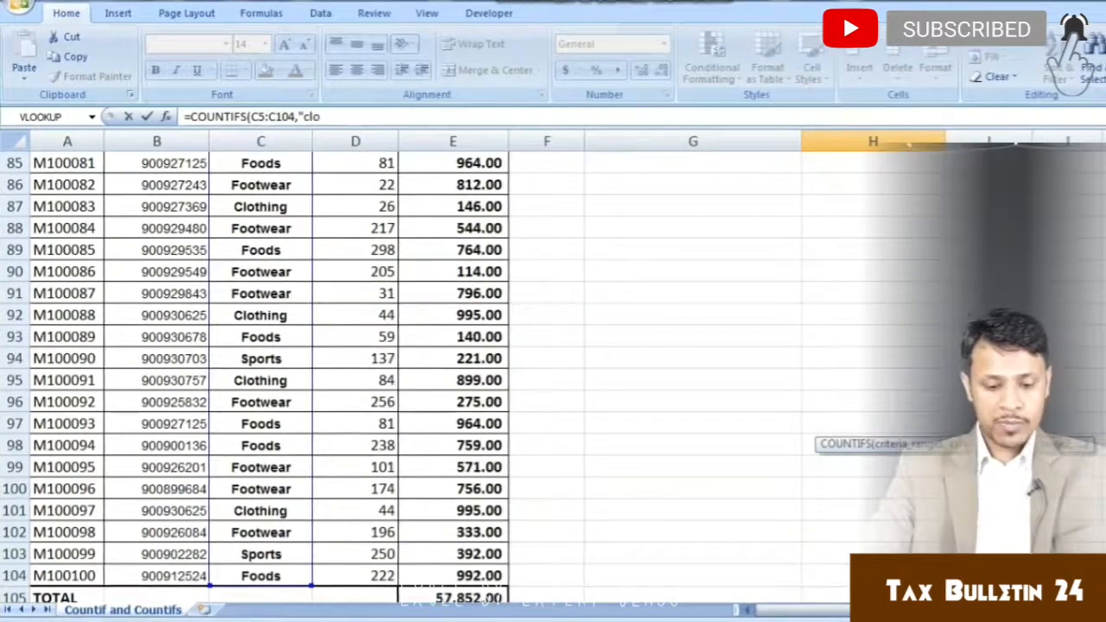
text(thin)
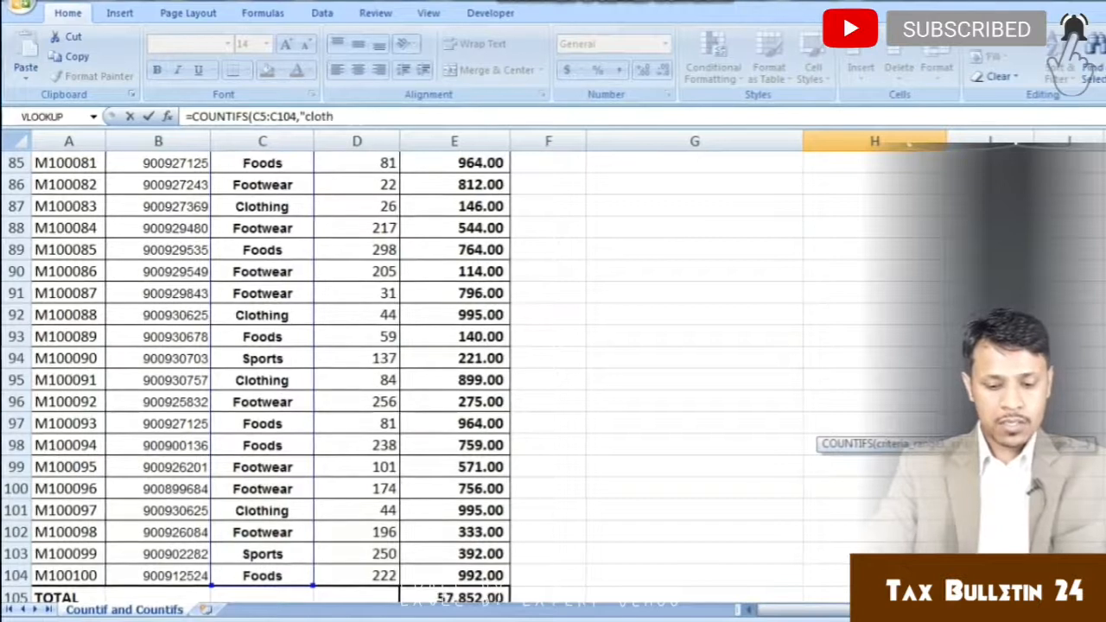
text(g",E93)
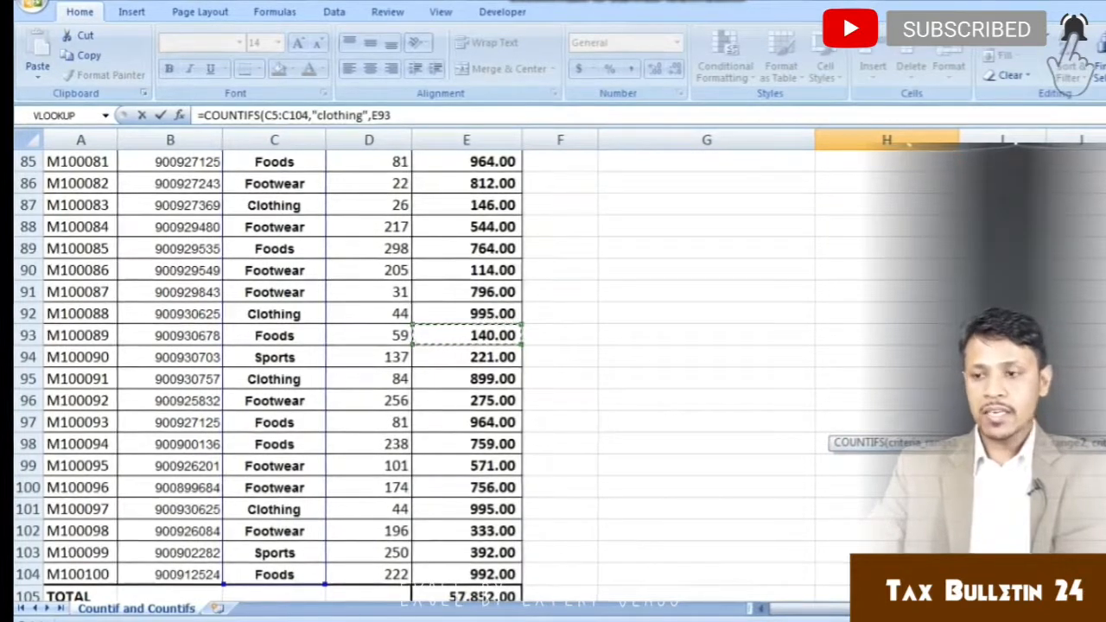
Set the second criteria range of the H14 formula to the Value column cells E5:E105.
key(Up)
key(Up)
key(Up)
key(Up)
key(Up)
key(Up)
key(Up)
key(Up)
key(Up)
key(Up)
key(Up)
key(Up)
key(Up)
key(Up)
key(Up)
key(Up)
key(Up)
key(Up)
key(Up)
key(Up)
key(Up)
key(Up)
key(Up)
key(Up)
key(Up)
key(Up)
key(Up)
key(Up)
key(Up)
key(Up)
key(Up)
key(Up)
key(Up)
key(Up)
key(Up)
key(Up)
key(Up)
key(Up)
key(Up)
key(Up)
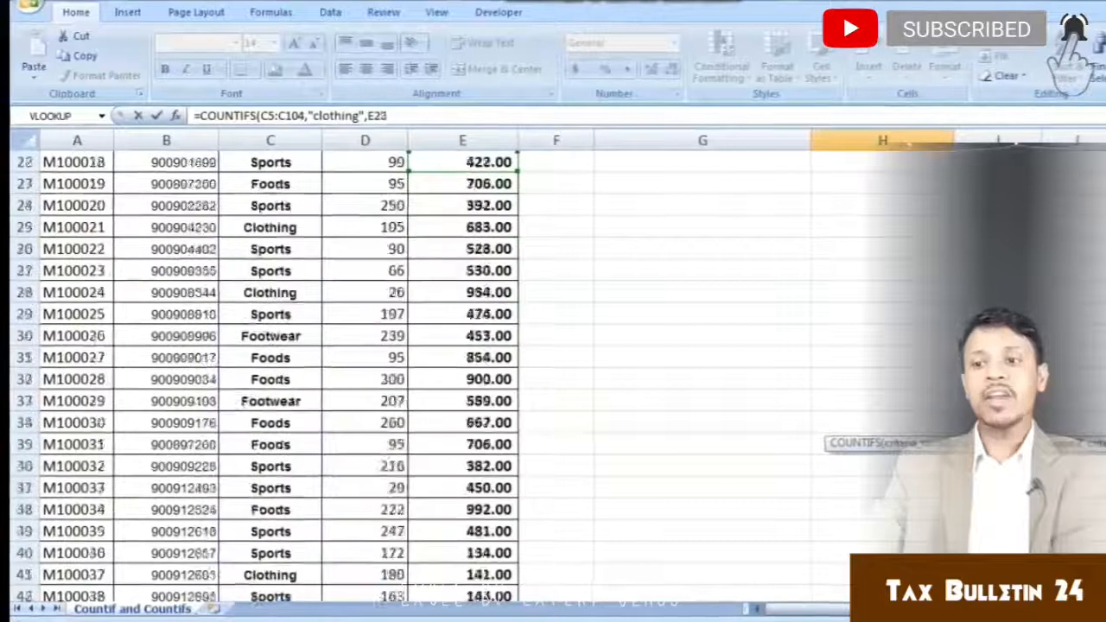
key(ctrl+shift+Down)
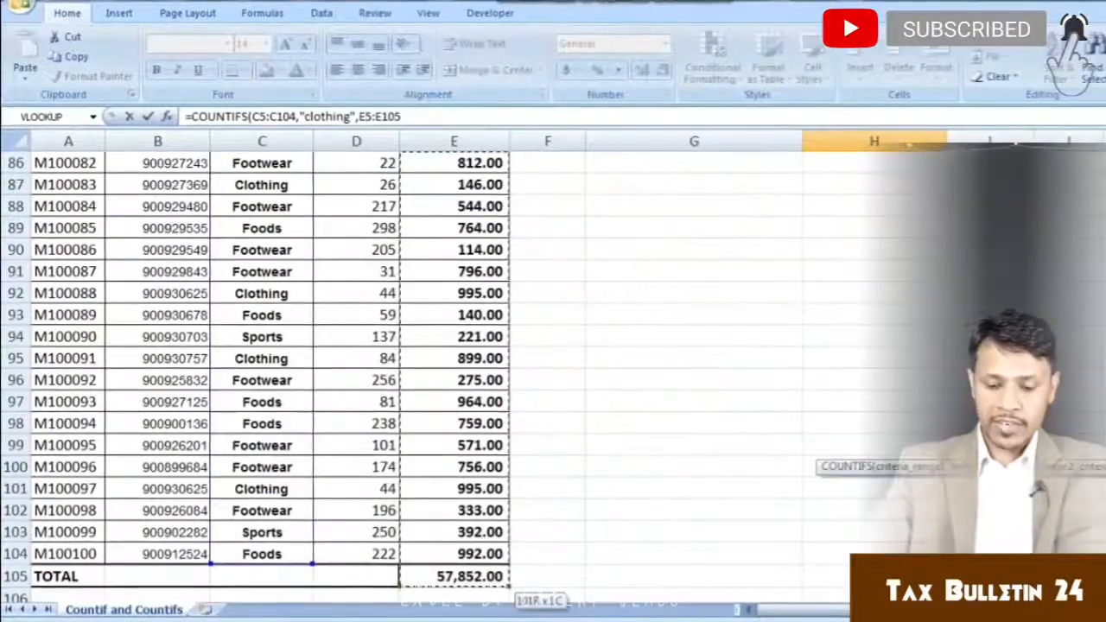
Add the criterion ">500", end the Value range at E104 and complete H14 as =COUNTIFS(C5:C104,"clothing",E5:E104,">500").
text(,")
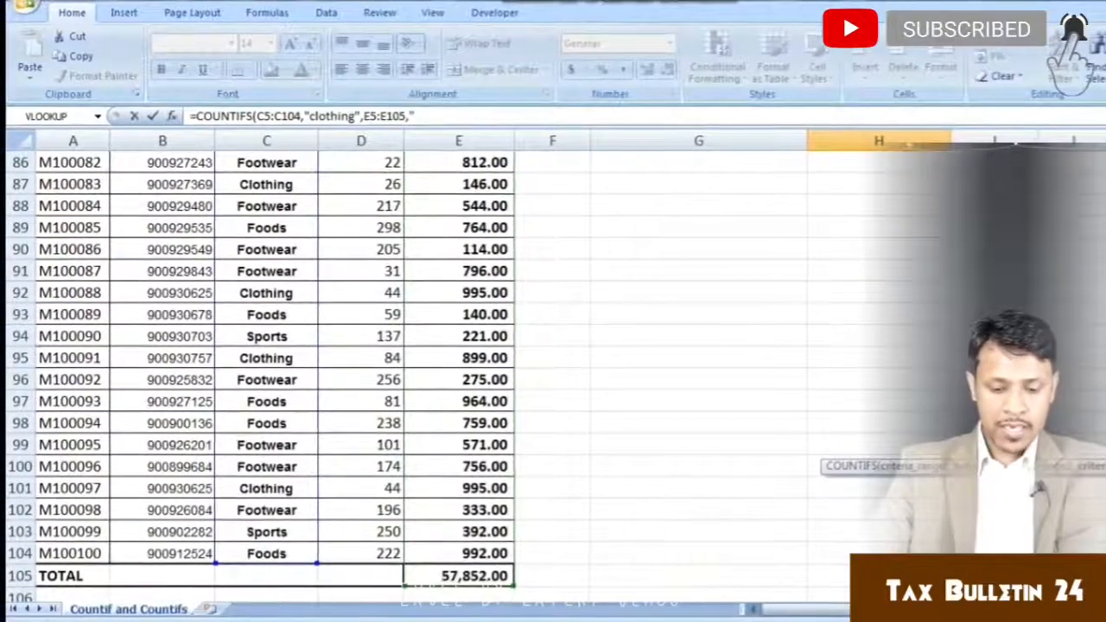
text(>500")
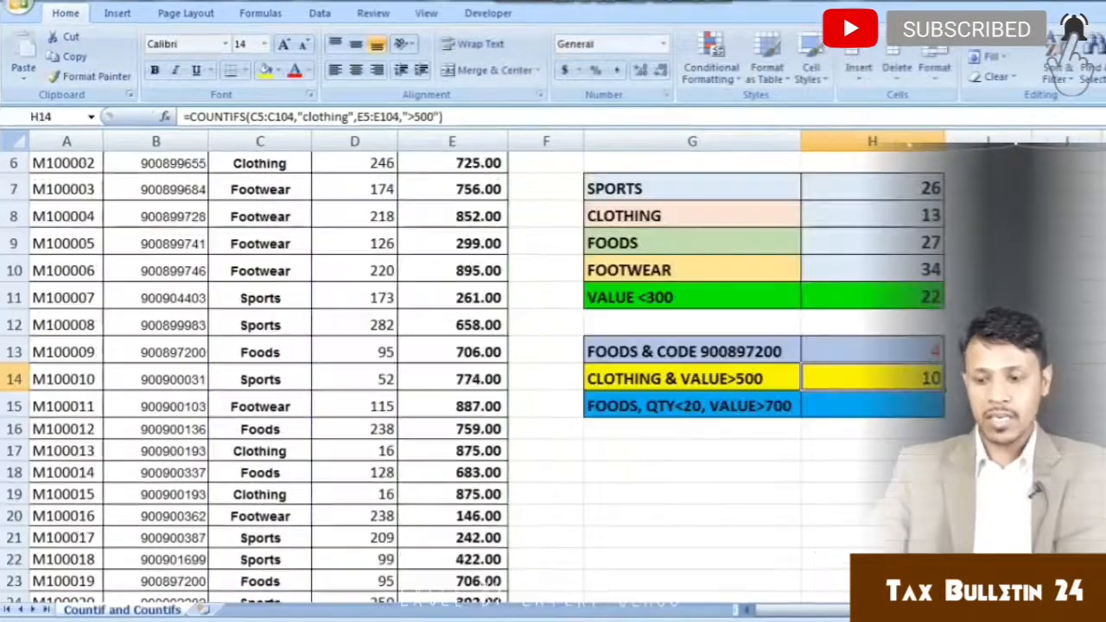
key(Down)
key(Up)
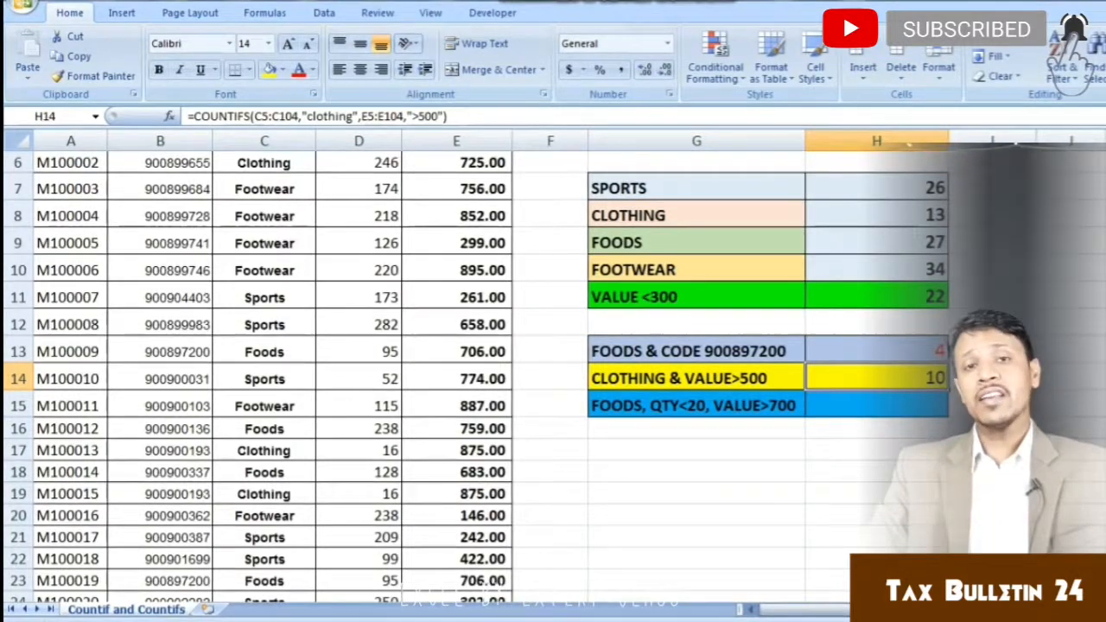
Start a COUNTIFS formula in H15 for the FOODS, QTY<20, VALUE>700 criterion.
click(876, 405)
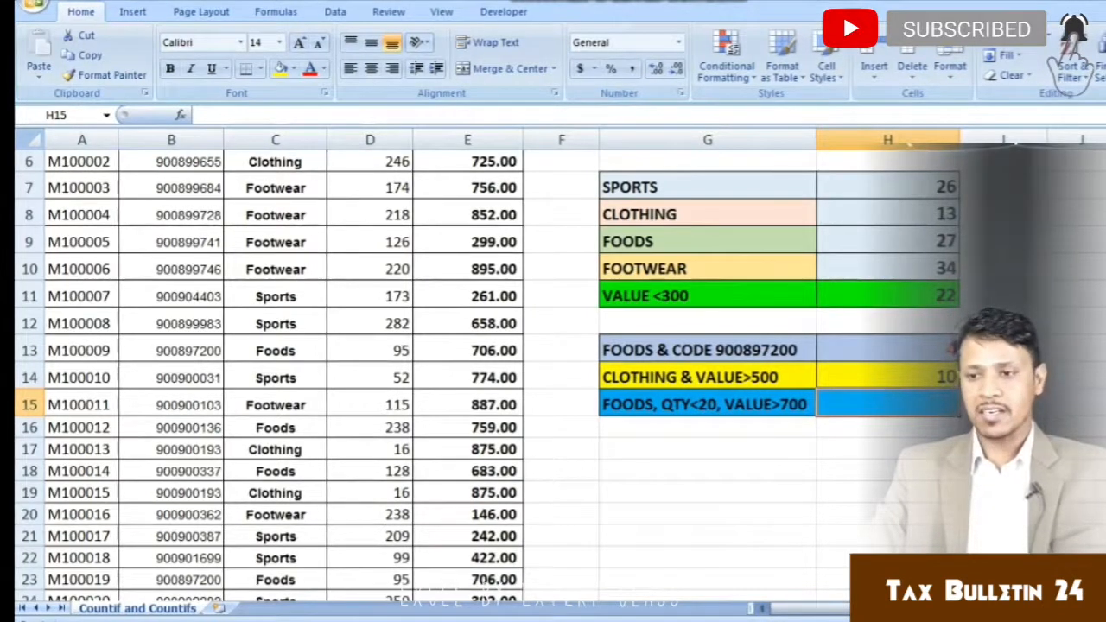
text(=c)
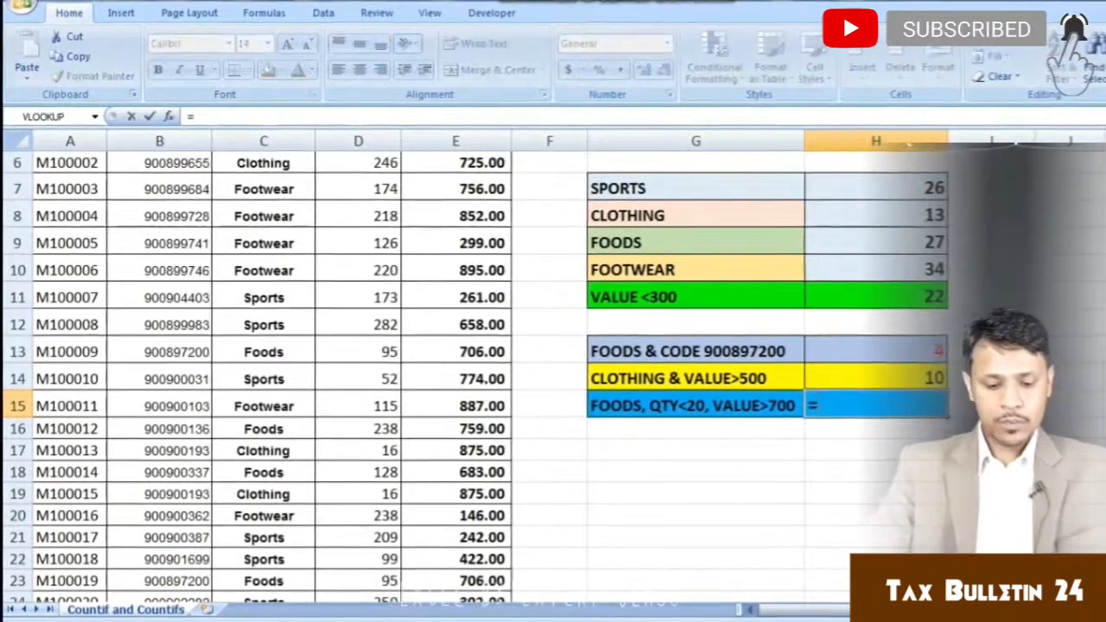
text(oun)
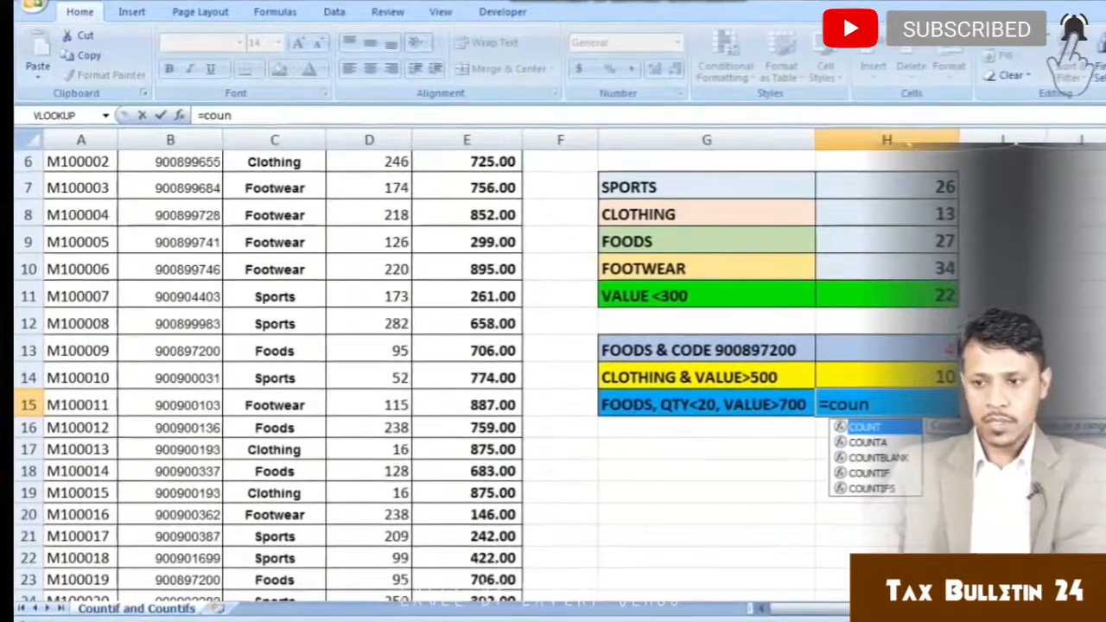
key(Down)
key(Down)
key(Down)
key(Down)
key(Tab)
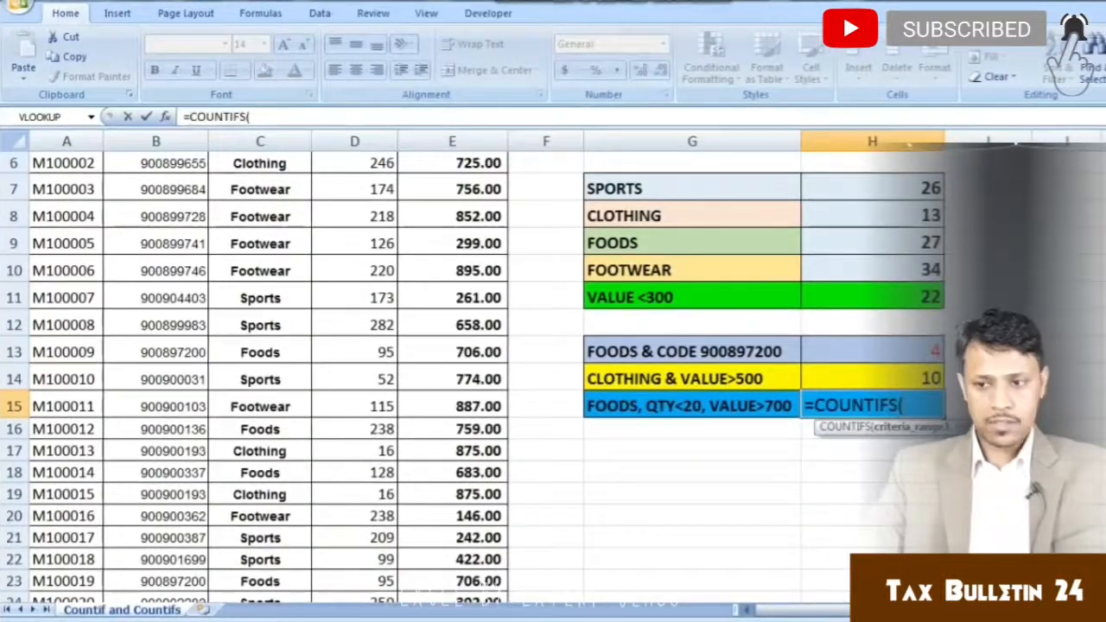
Set the first criteria range of the H15 formula to the Category cells C5:C104.
key(Left)
key(Left)
key(Left)
key(Left)
key(Left)
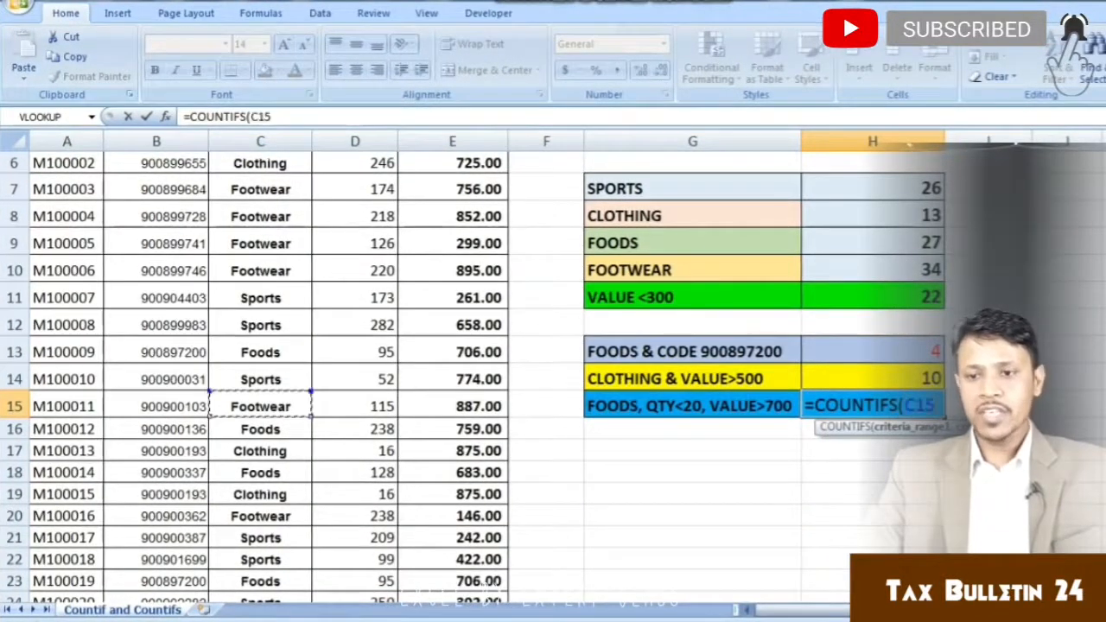
key(ctrl+Up)
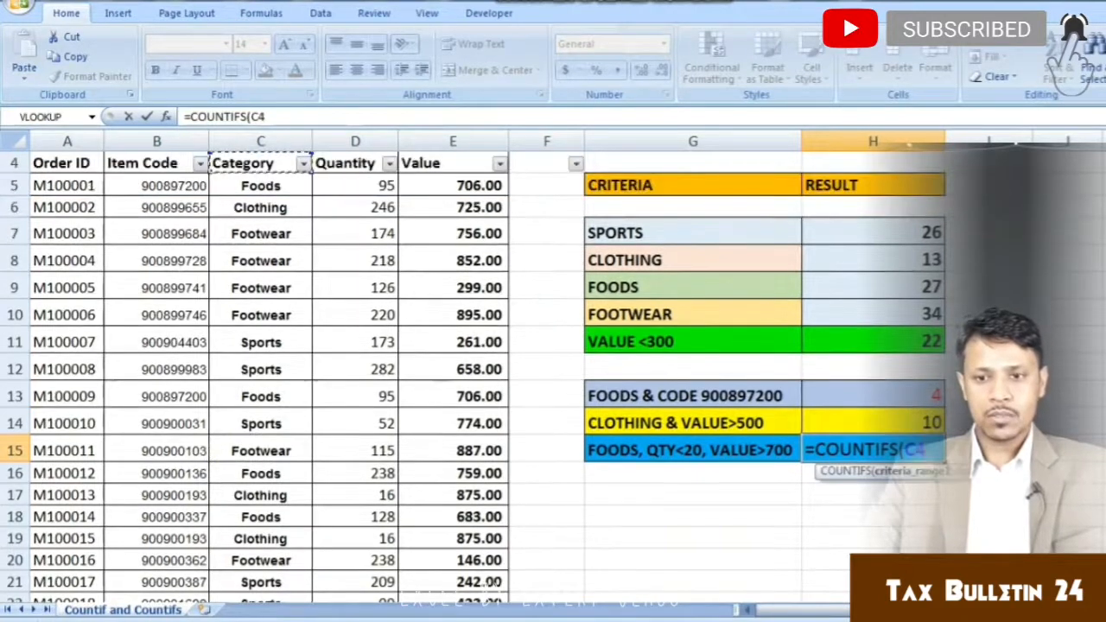
key(Down)
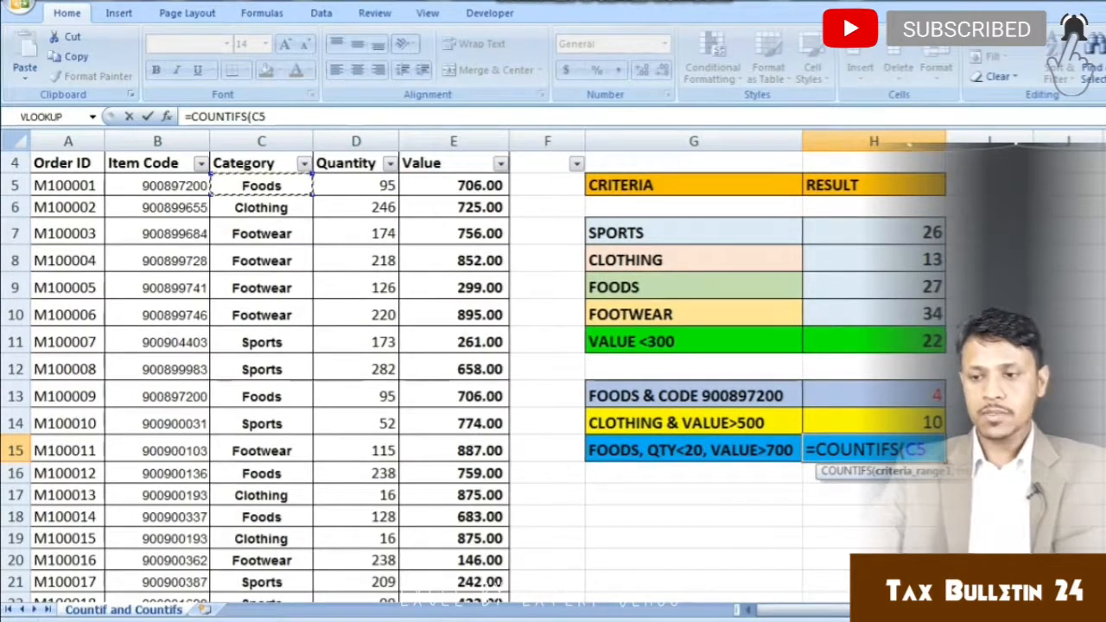
key(ctrl+shift+Down)
text(,)
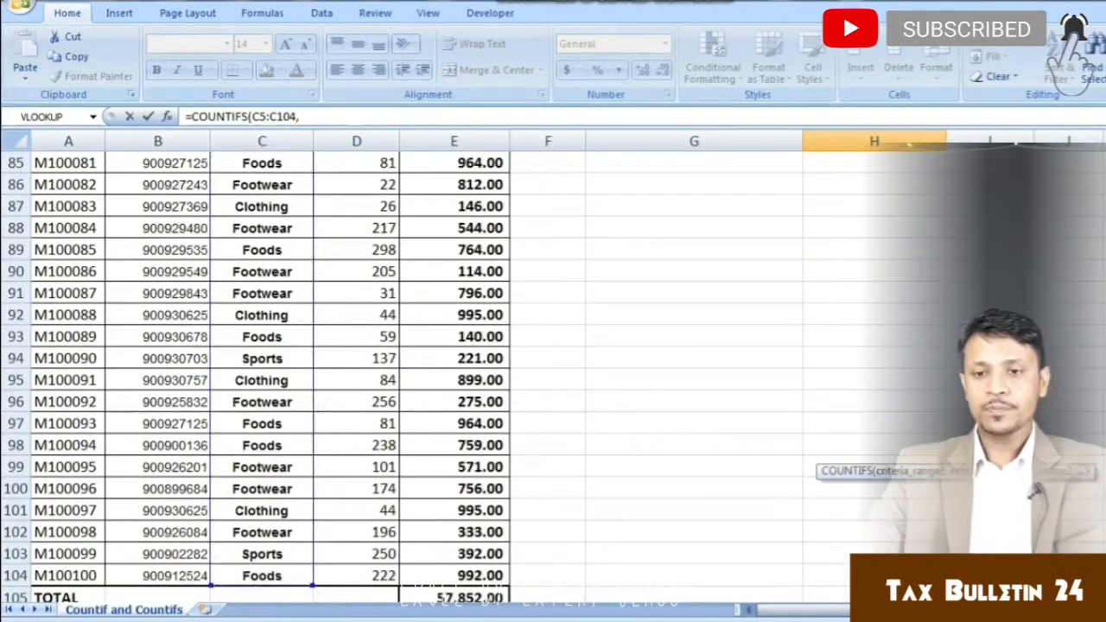
Add "foods" as the first criterion and the Quantity cells D5:D104 as the second criteria range.
text(")
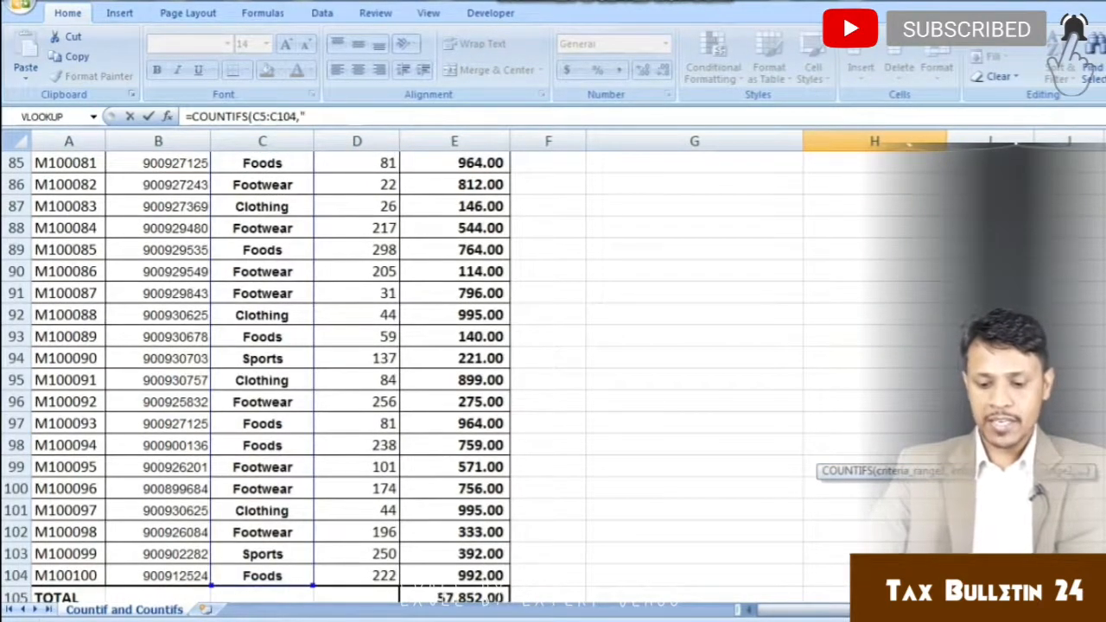
text(foods)
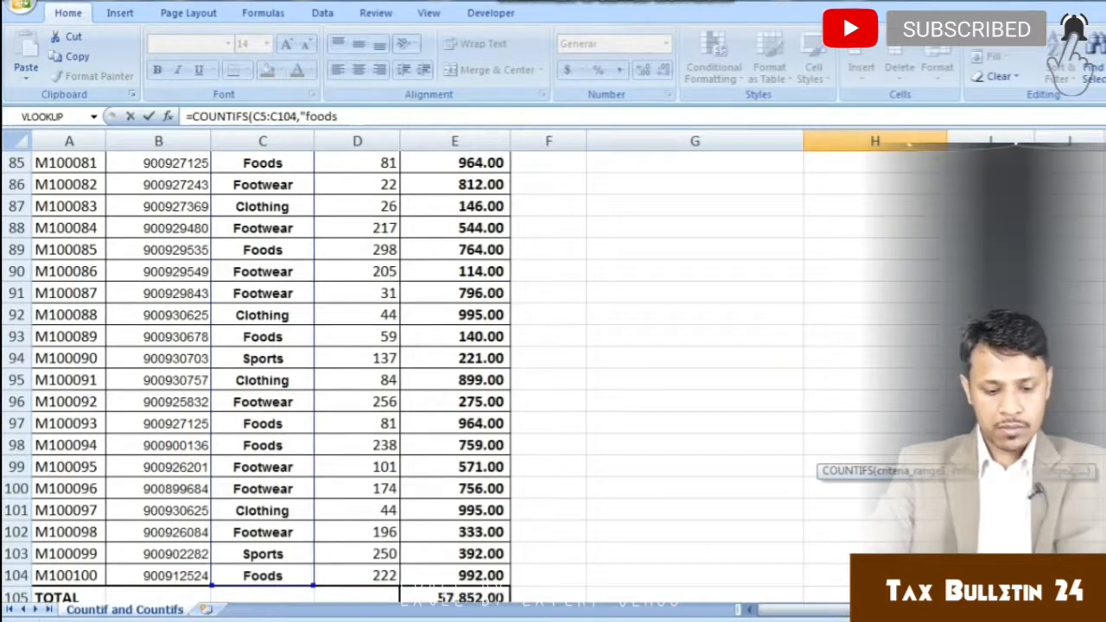
text(",)
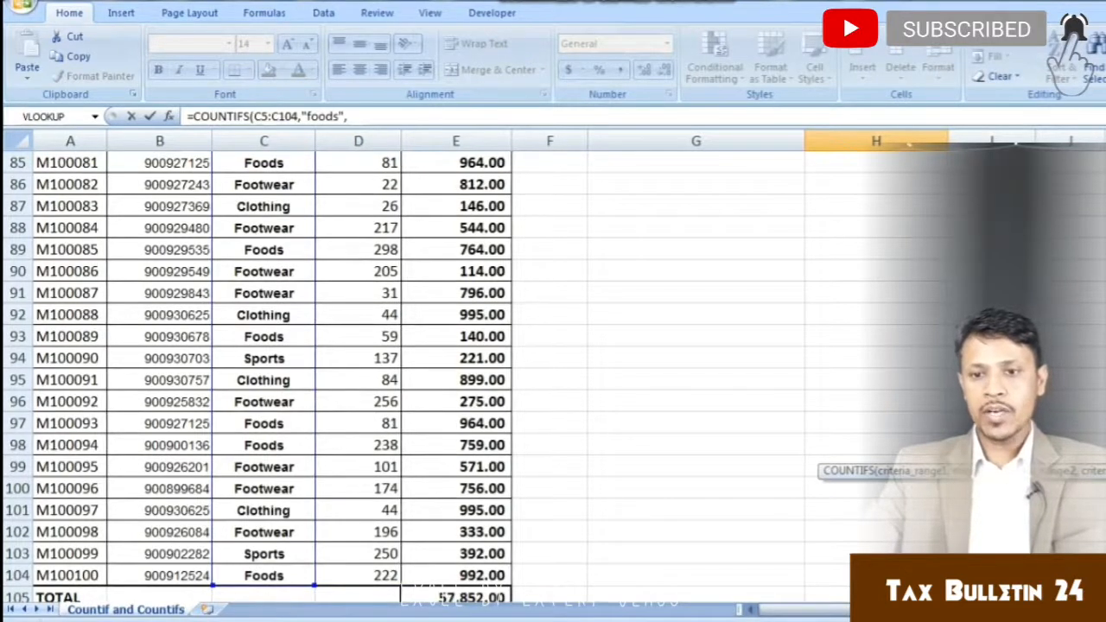
click(358, 271)
key(ctrl+Up)
key(Down)
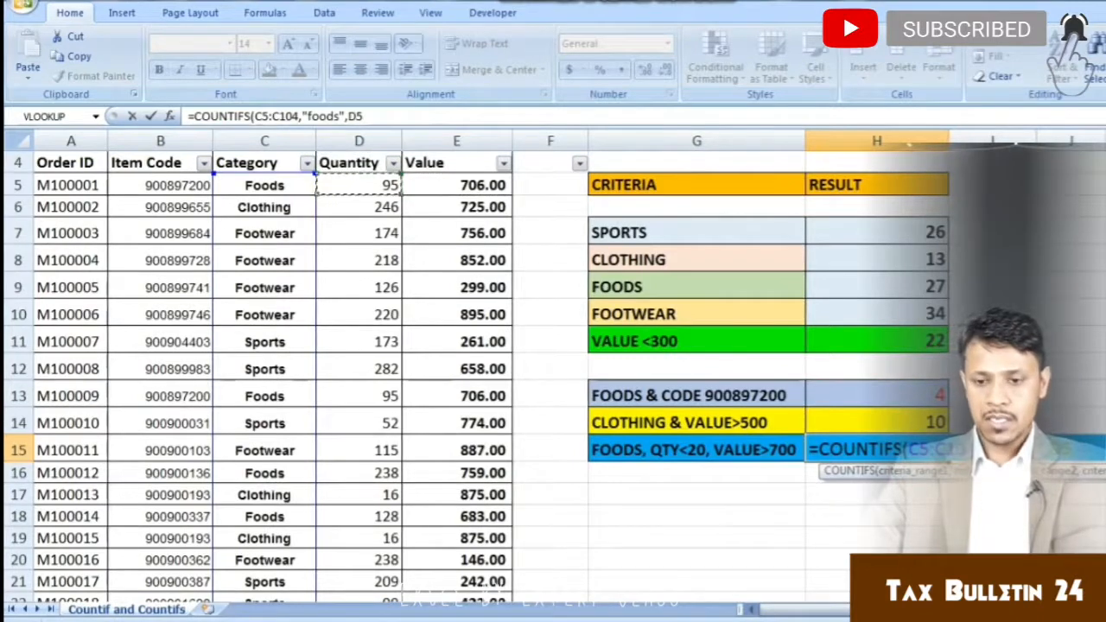
key(ctrl+shift+Down)
text(,)
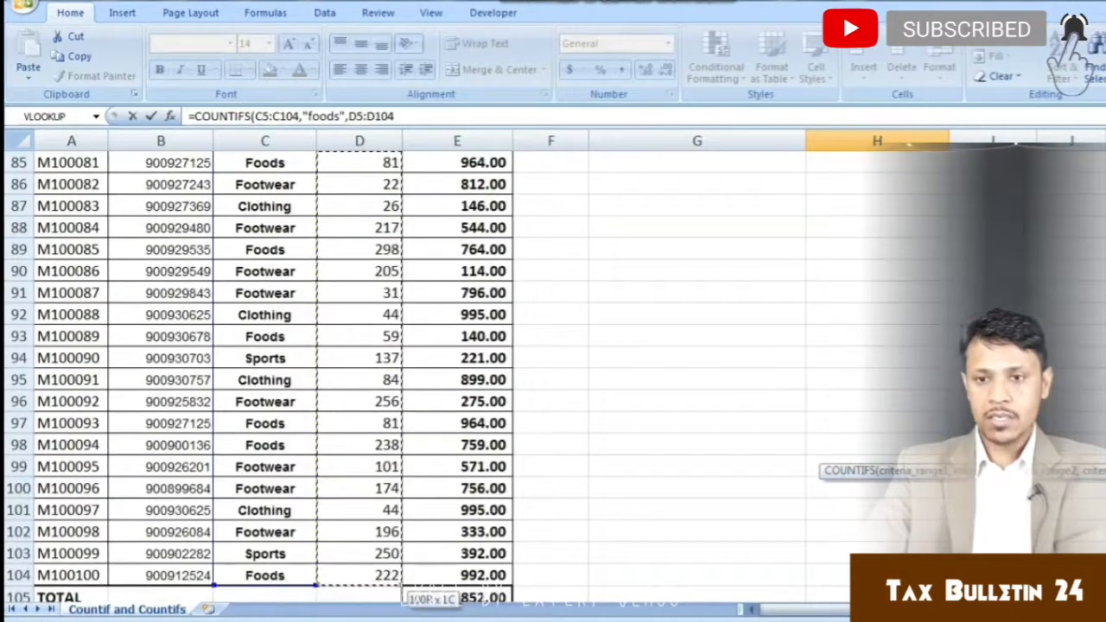
Add "<20" as the second criterion and the Value cells E5:E104 as the third criteria range.
text(")
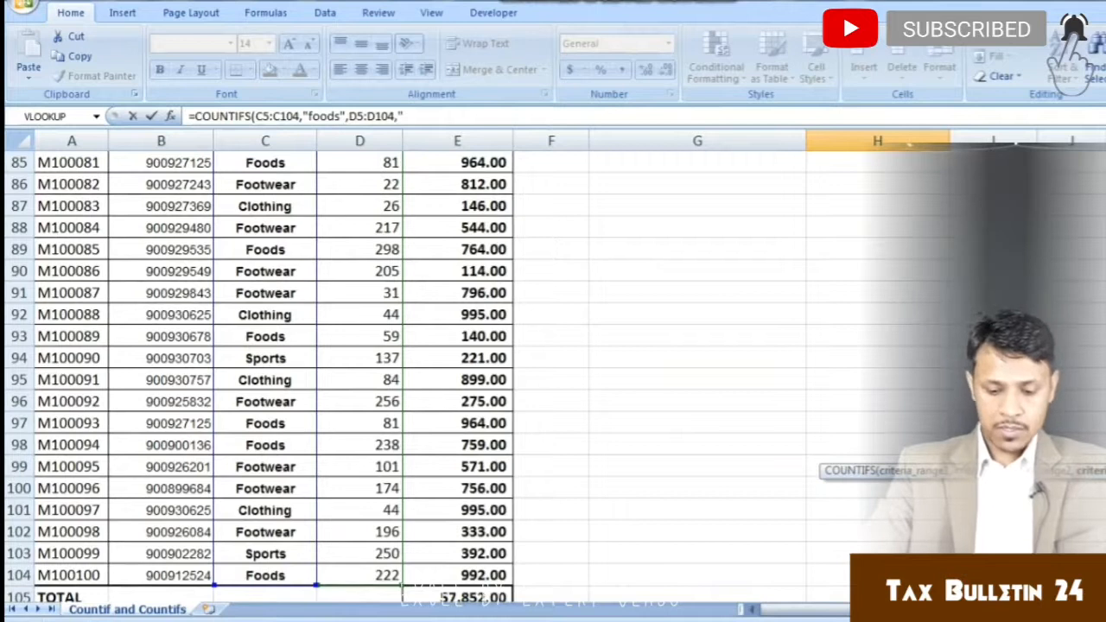
text(<)
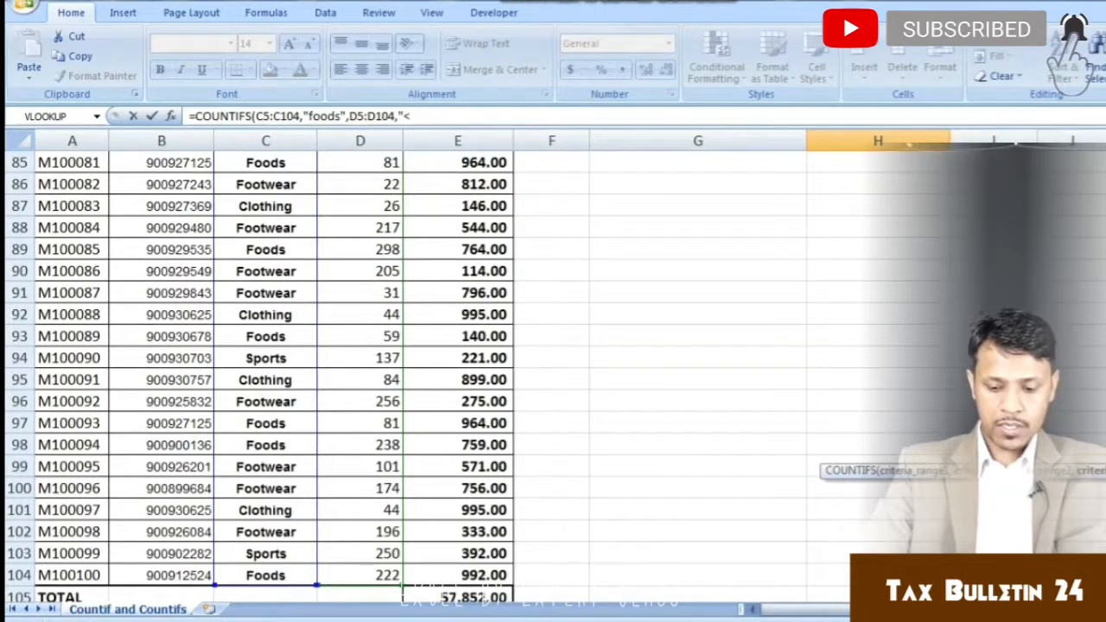
text(20)
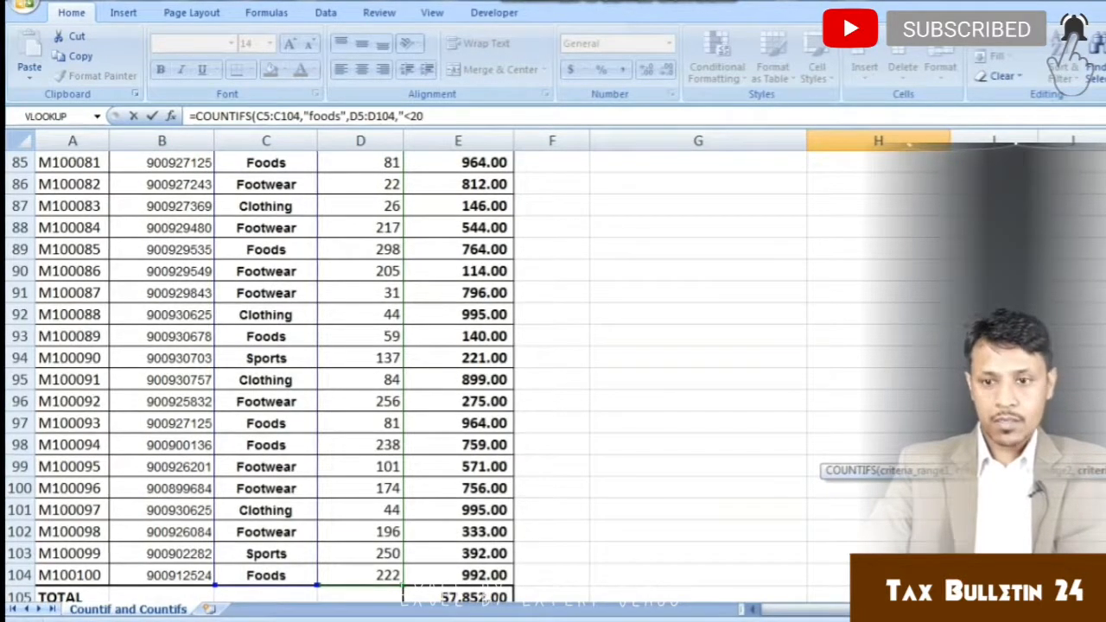
text(",)
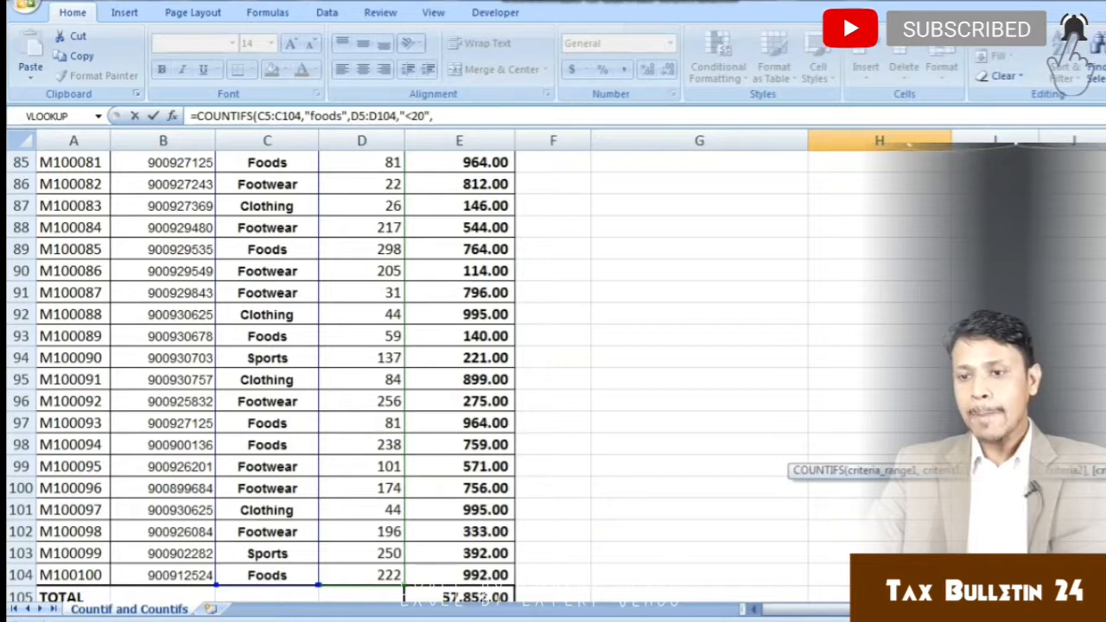
click(459, 227)
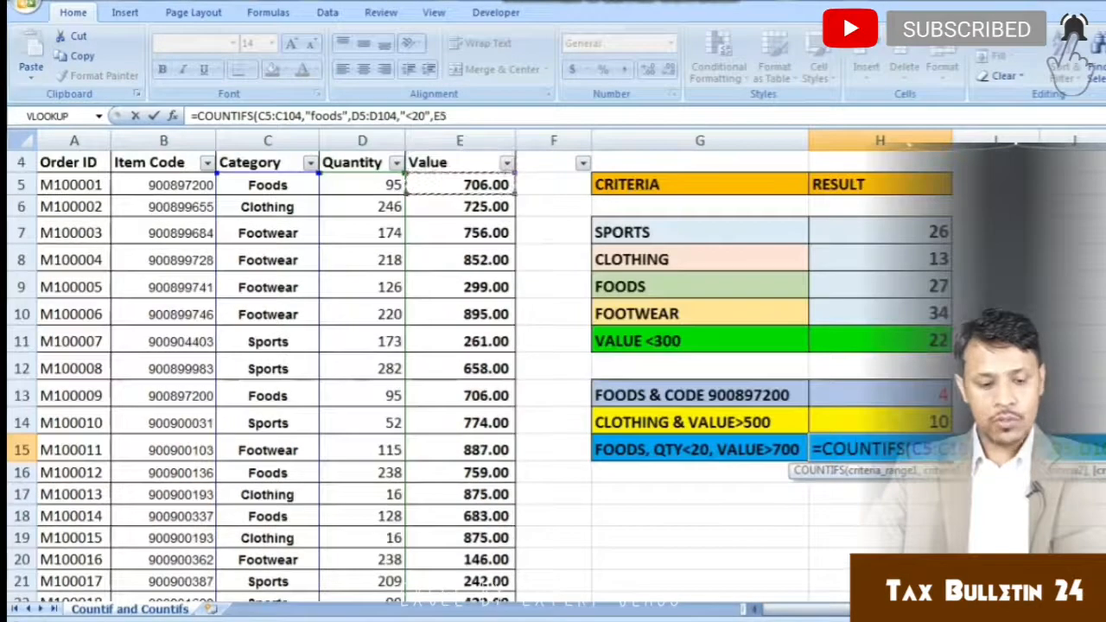
key(ctrl+shift+Down)
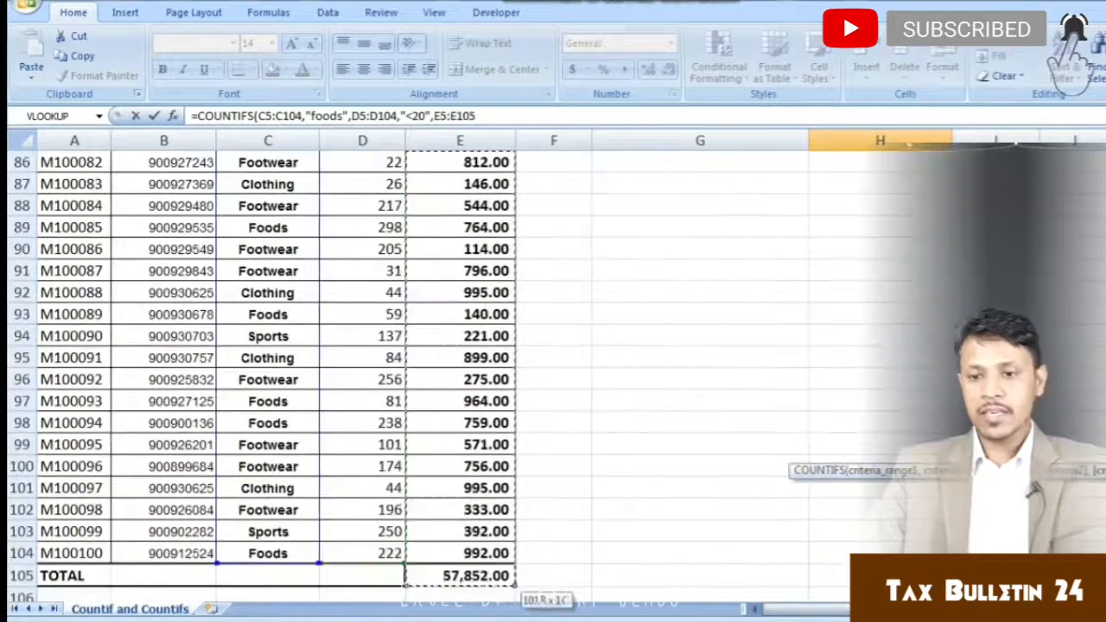
key(shift+Up)
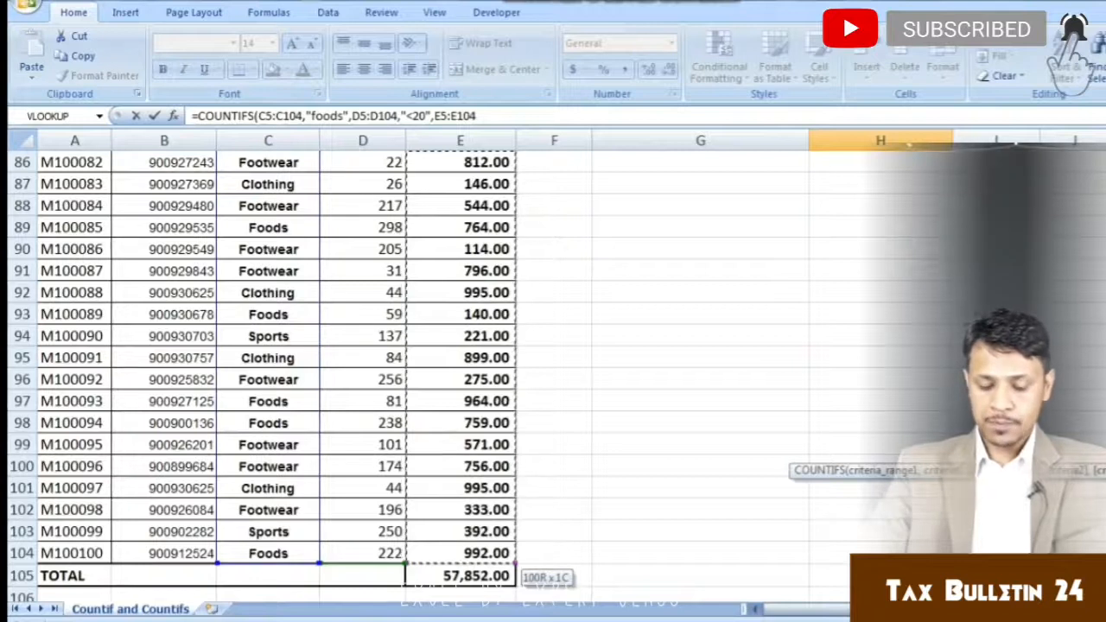
Add the criterion ">700" and complete H15 as =COUNTIFS(C5:C104,"foods",D5:D104,"<20",E5:E104,">700").
text(,">)
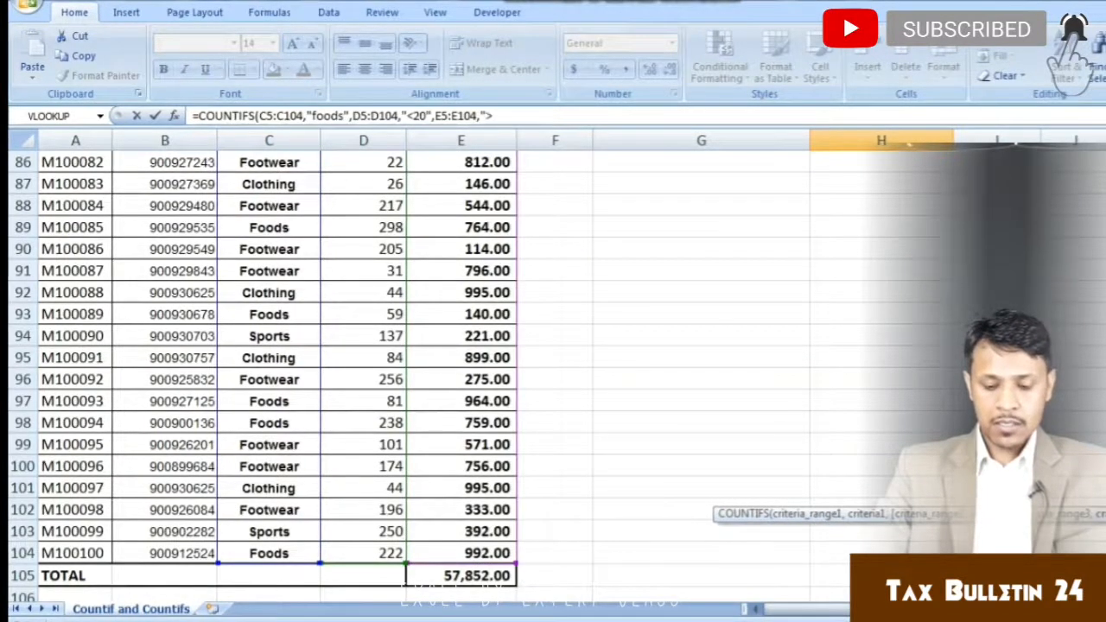
text(700")
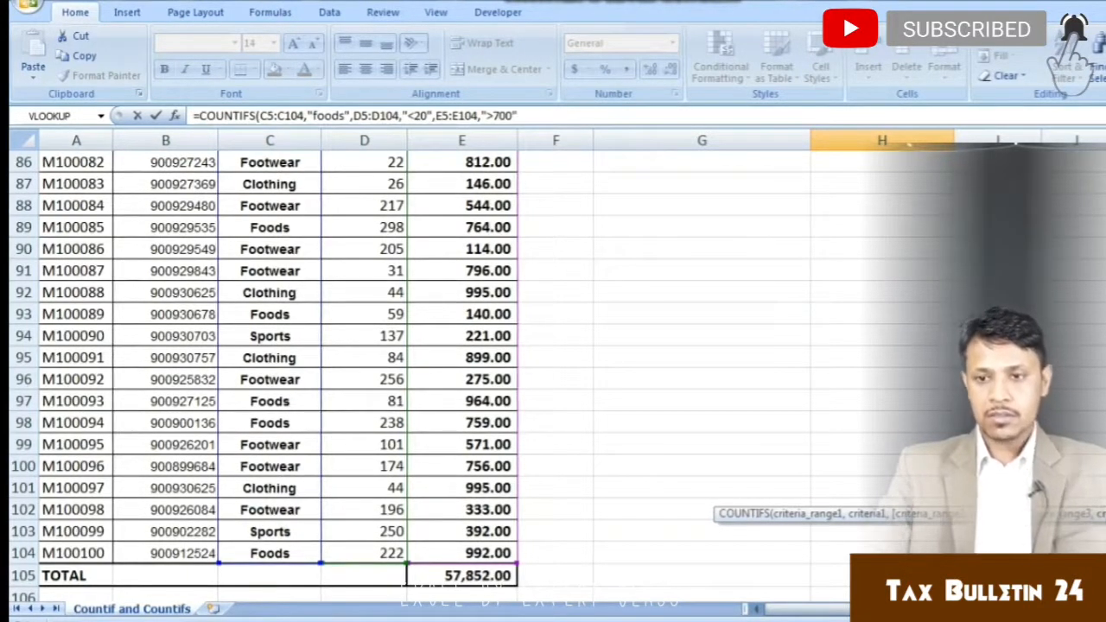
text())
key(Return)
Review the COUNTIFS results in H13:H15 against the Value and Quantity columns of the sales records.
key(Up)
key(Up)
key(Down)
key(Up)
key(Up)
key(Up)
key(Up)
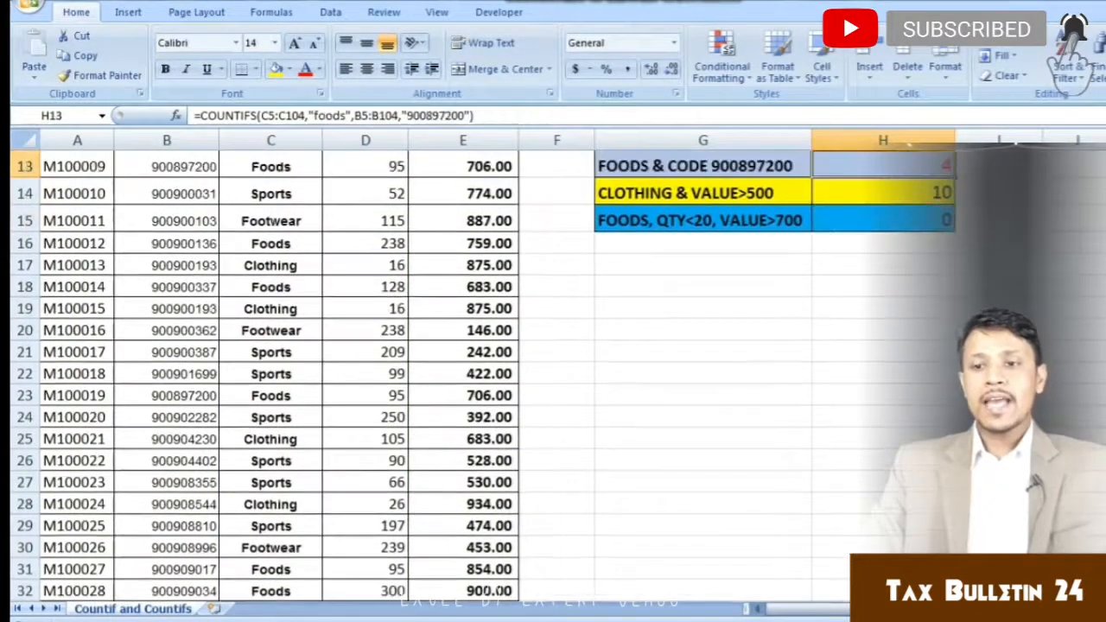
key(Down)
key(Down)
key(Down)
key(Left)
key(Left)
key(Left)
key(Up)
key(Up)
key(Up)
key(Up)
key(Up)
key(Up)
key(Up)
key(Up)
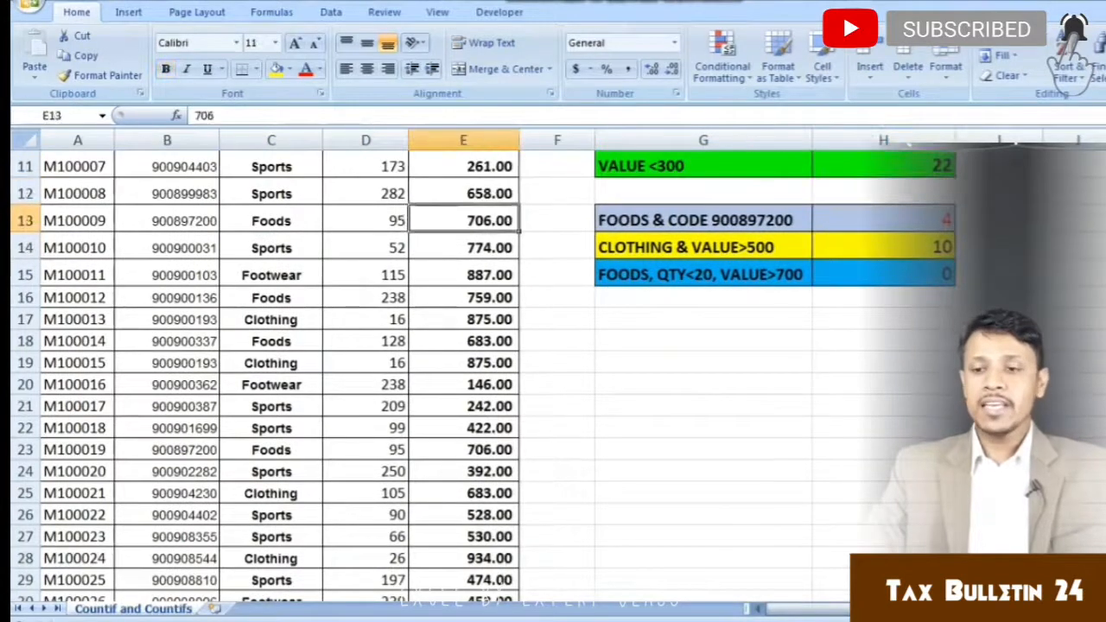
key(Up)
key(Up)
key(Up)
key(Down)
key(Down)
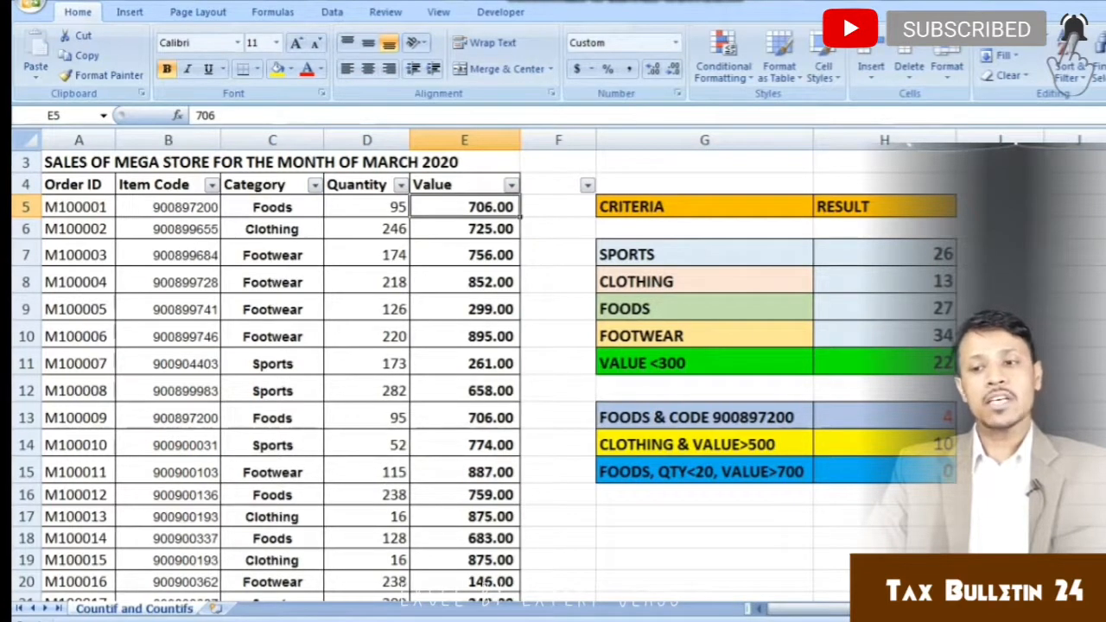
key(Left)
key(Left)
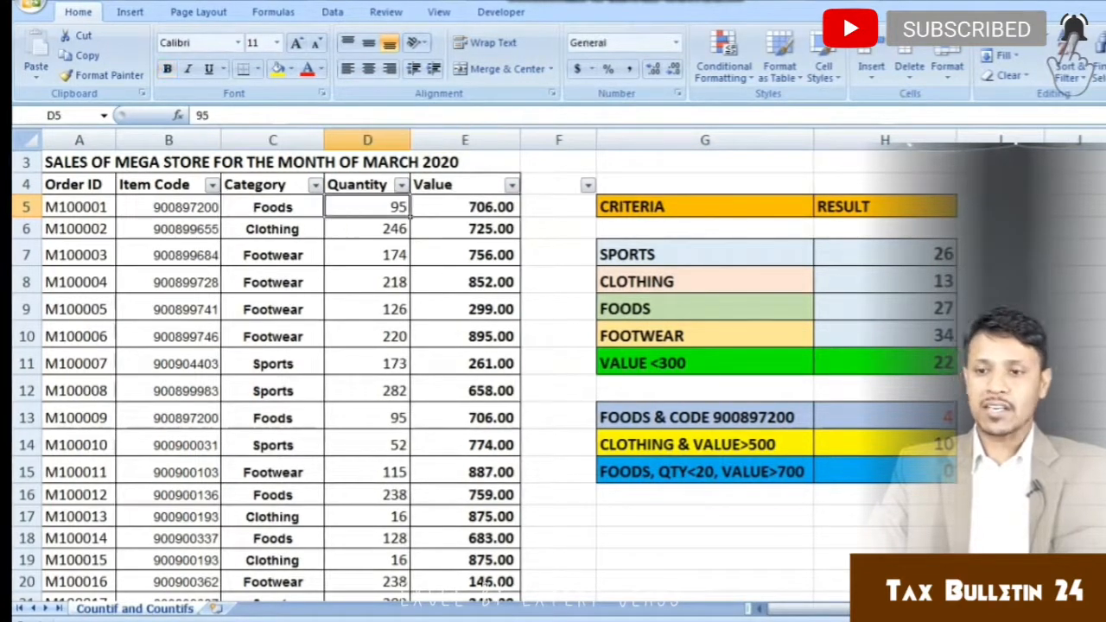
key(Up)
key(Down)
key(Down)
key(Up)
key(Right)
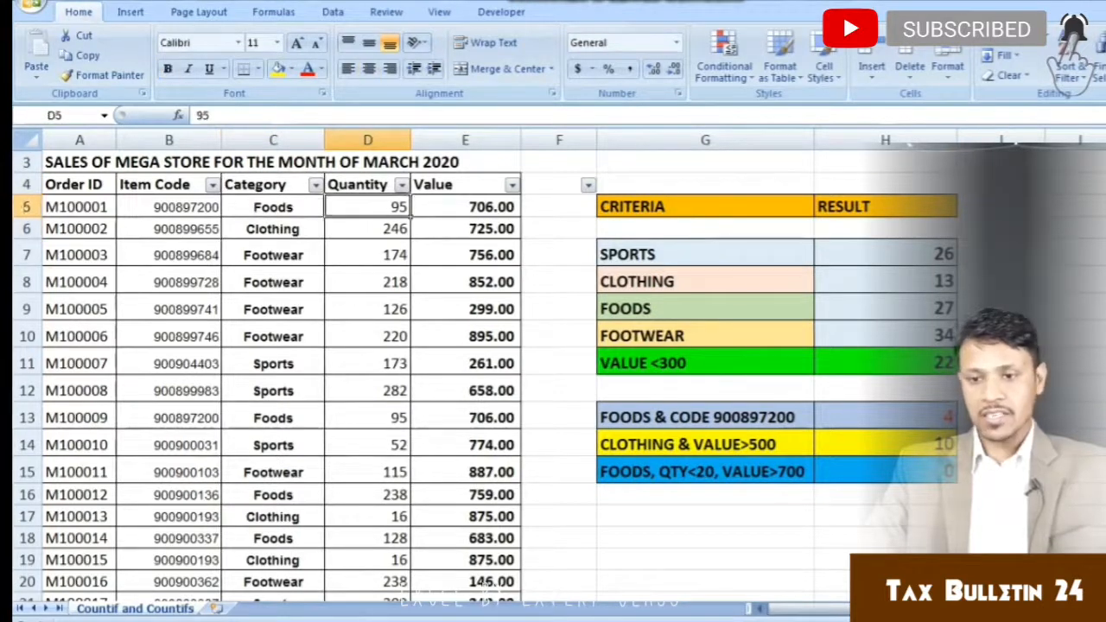
Filter the Category column to show only the Foods records.
key(Up)
key(Left)
key(alt+Down)
key(Down)
key(Down)
key(Down)
key(Down)
key(Down)
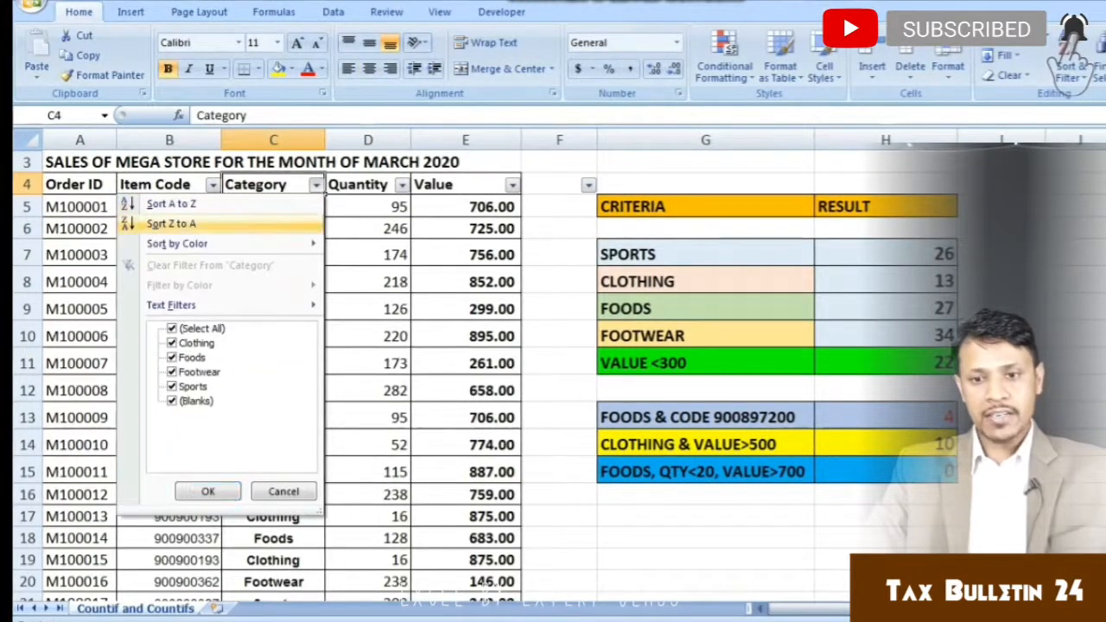
key(space)
key(Down)
key(Down)
key(space)
key(Return)
Examine the Quantity column's filter values for the Foods records to check for quantities below 20.
key(Down)
key(Down)
key(Right)
key(Up)
key(Up)
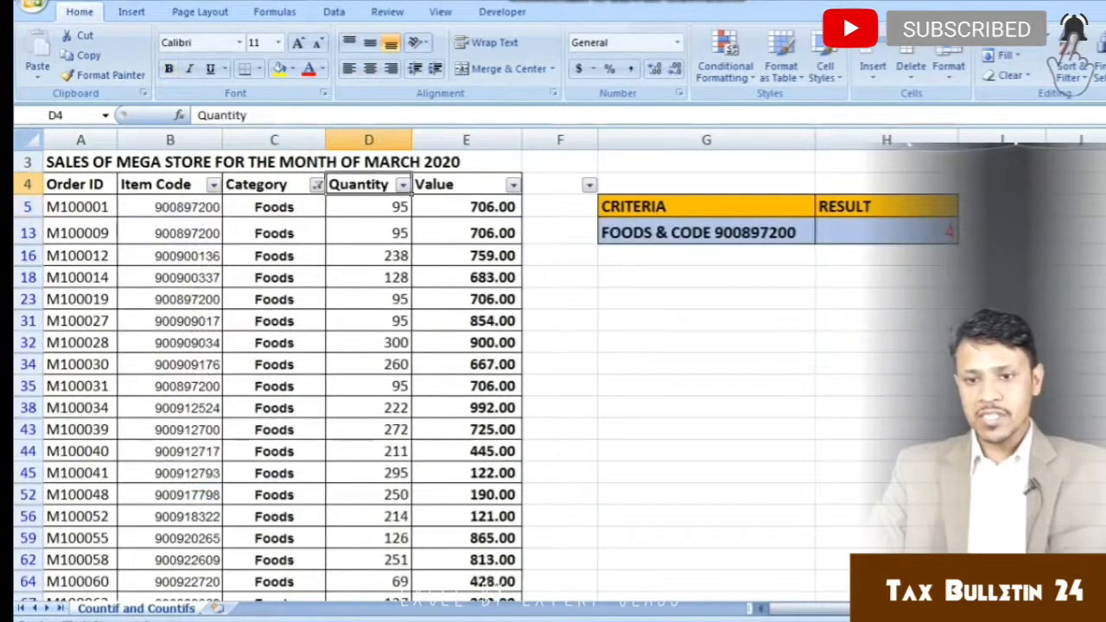
key(alt+Down)
key(Down)
key(Down)
key(Down)
key(Down)
key(Down)
key(Down)
key(Down)
key(Down)
key(Down)
key(Down)
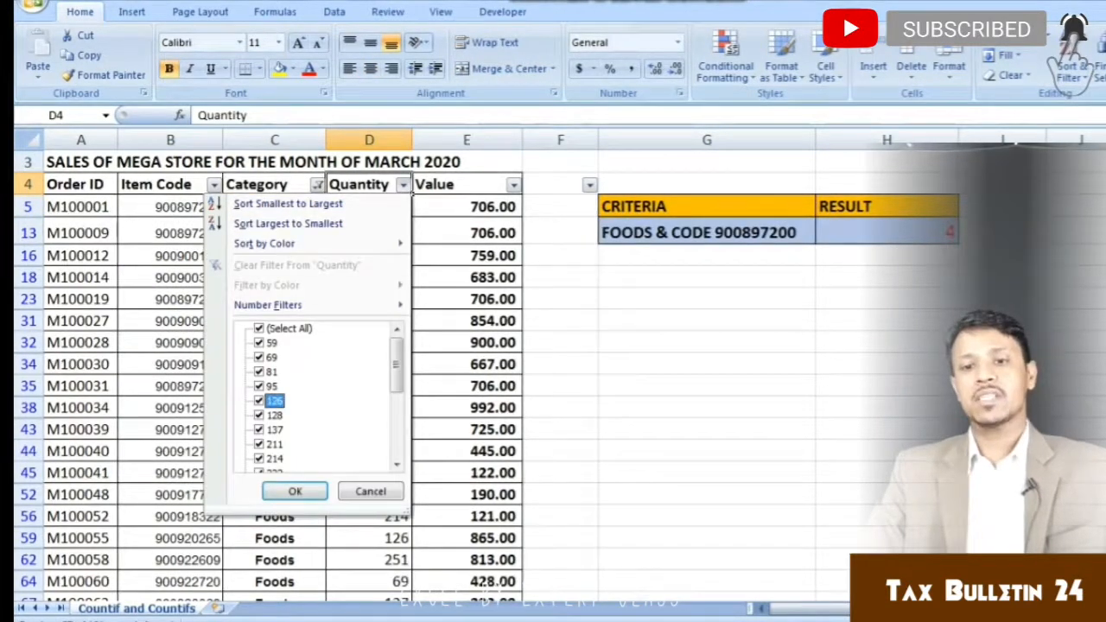
key(Escape)
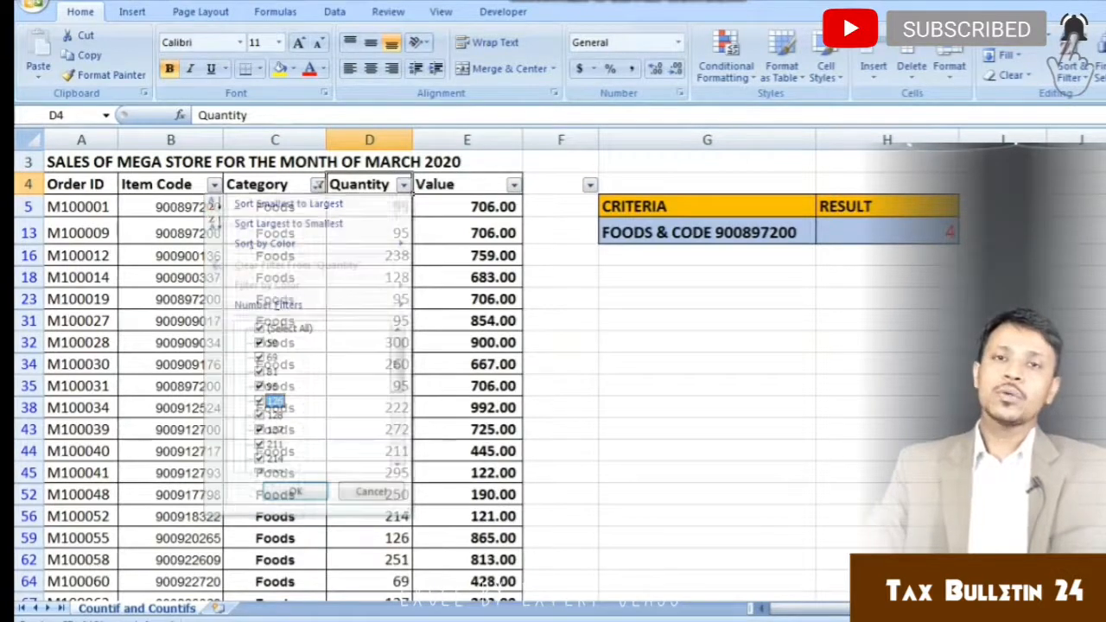
key(Down)
key(Right)
key(Right)
key(Down)
key(Down)
key(Right)
key(Right)
key(Down)
key(Up)
key(Left)
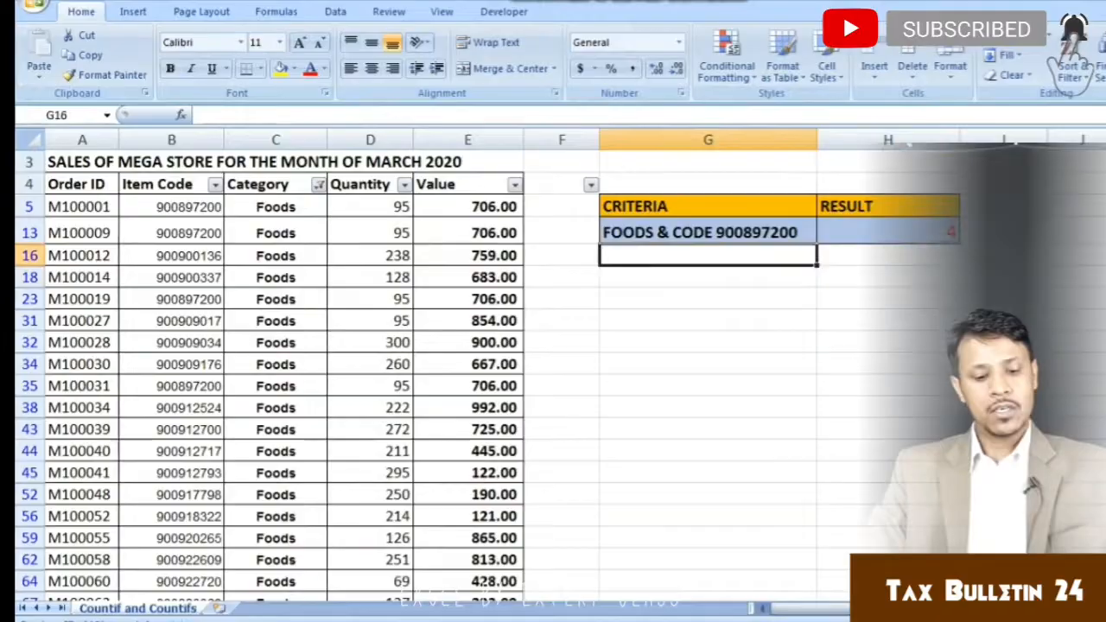